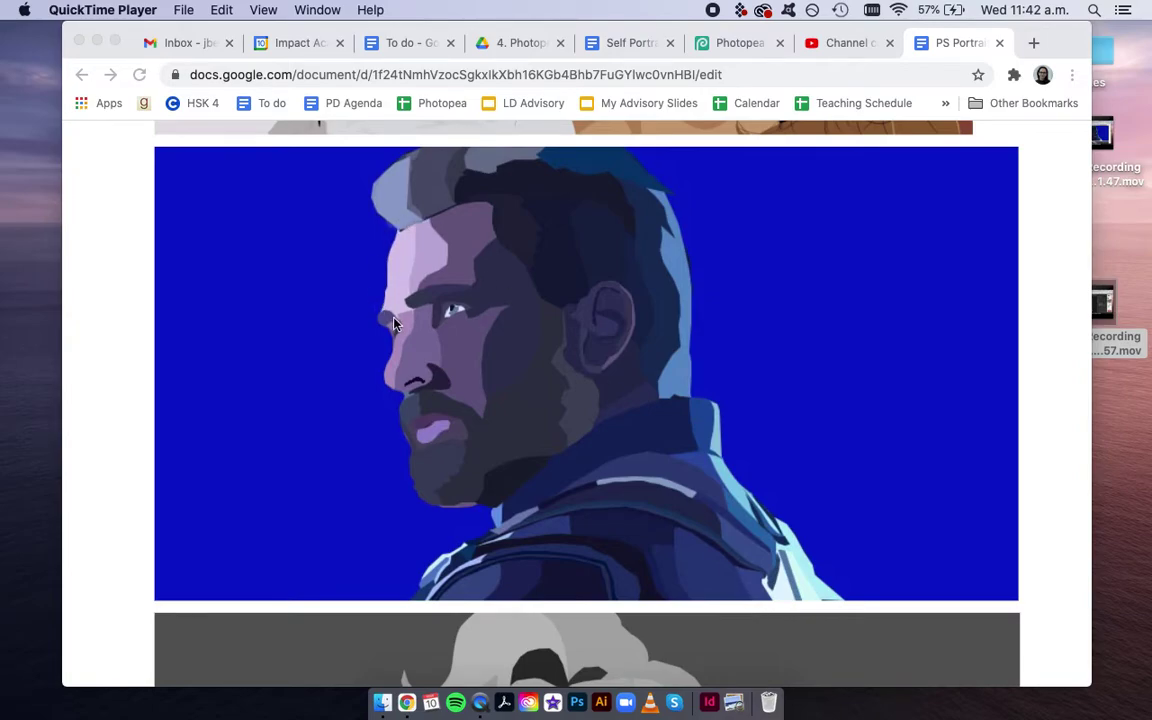
Step: Scroll through the PS Portrait doc's flat-colour examples, then switch to the weasel photo in Photopea
scroll(399, 401, "down", 5)
scroll(396, 401, "down", 3)
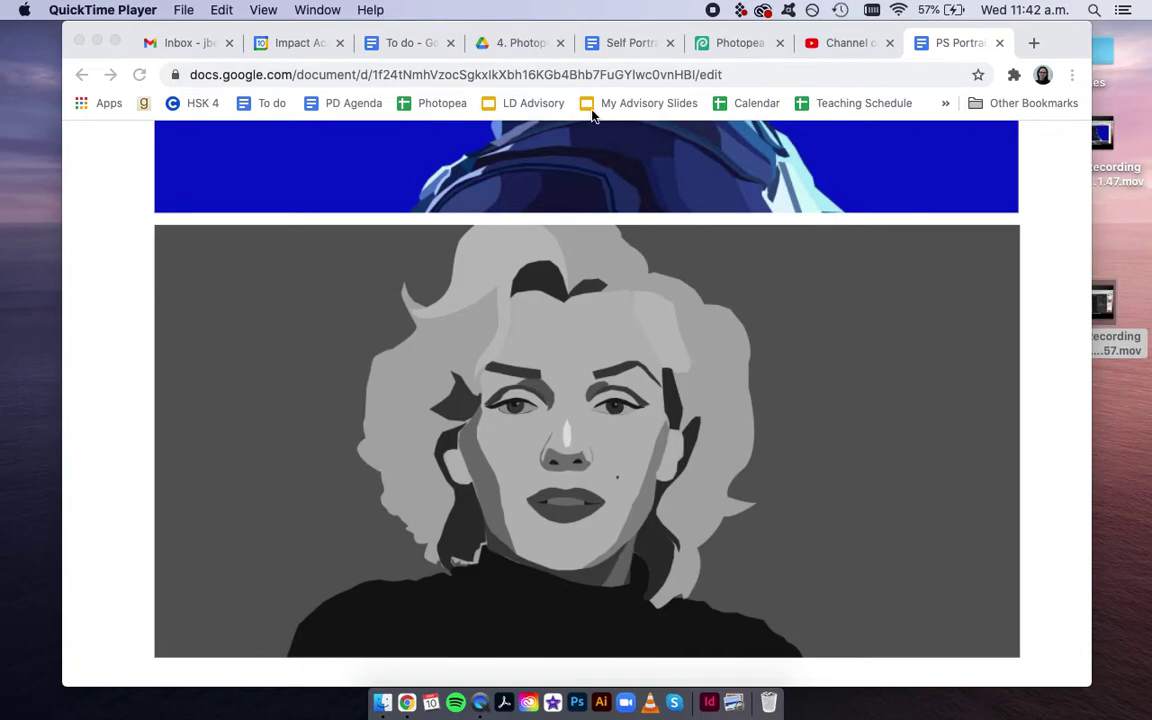
left_click(701, 45)
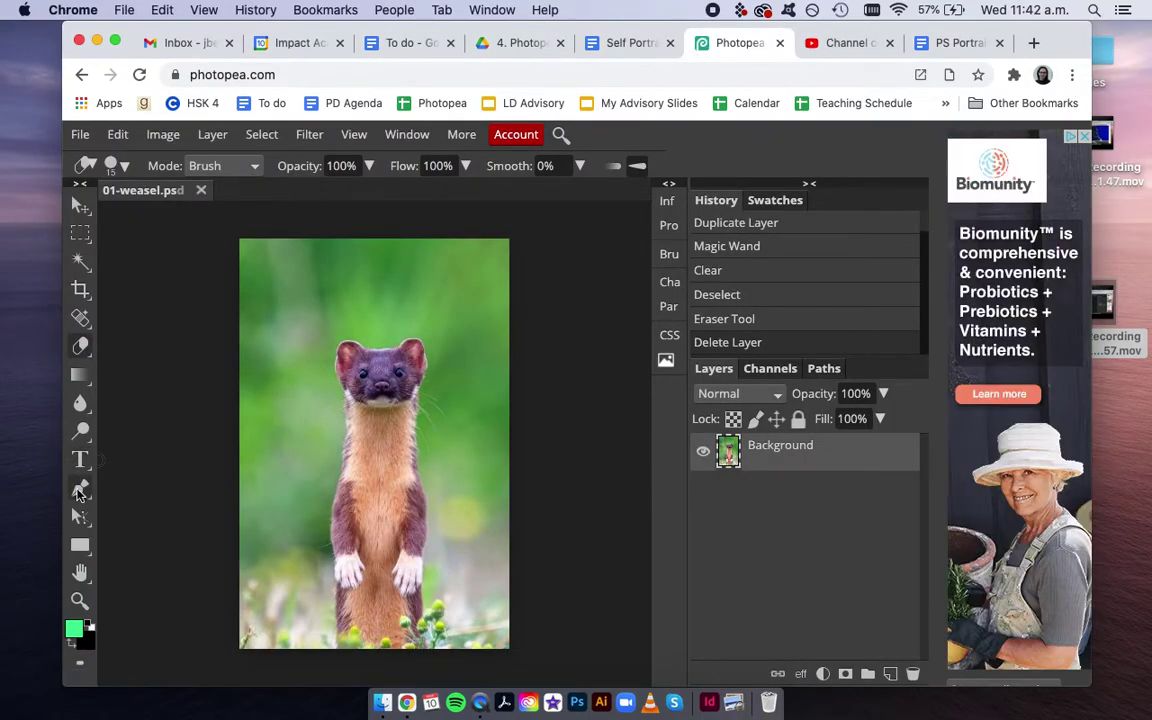
Step: Choose the Pen tool in Shape mode with a red fill and a 1 pt stroke width
left_click(81, 490)
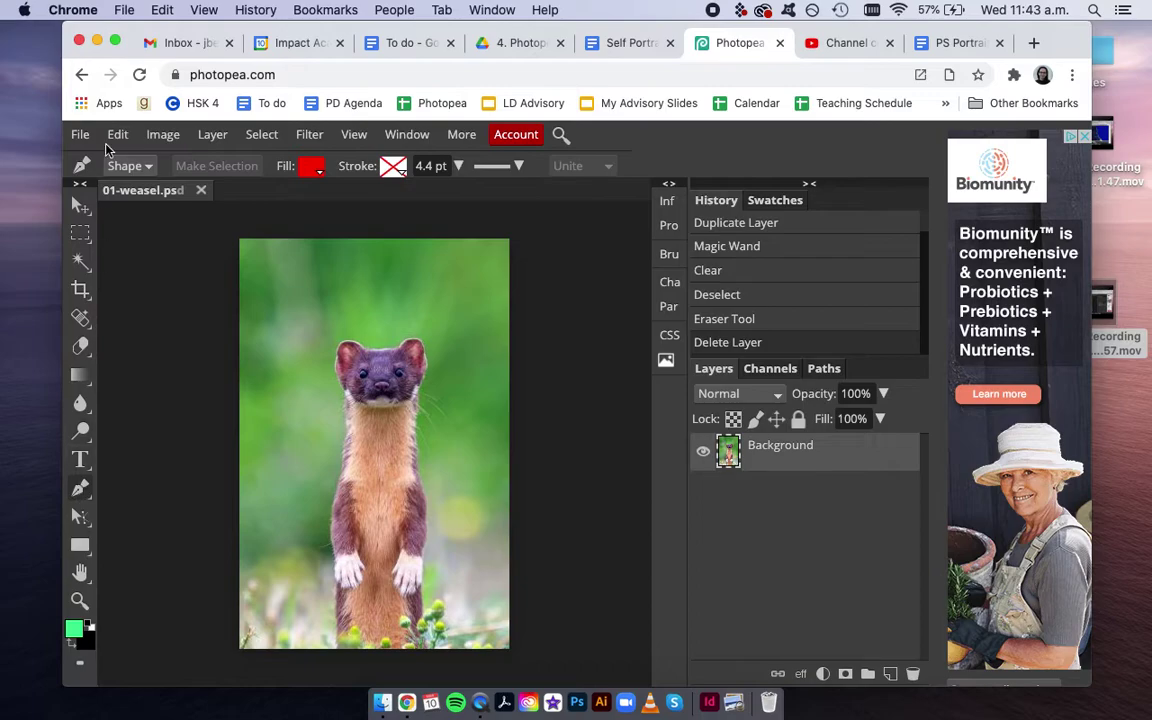
left_click(319, 172)
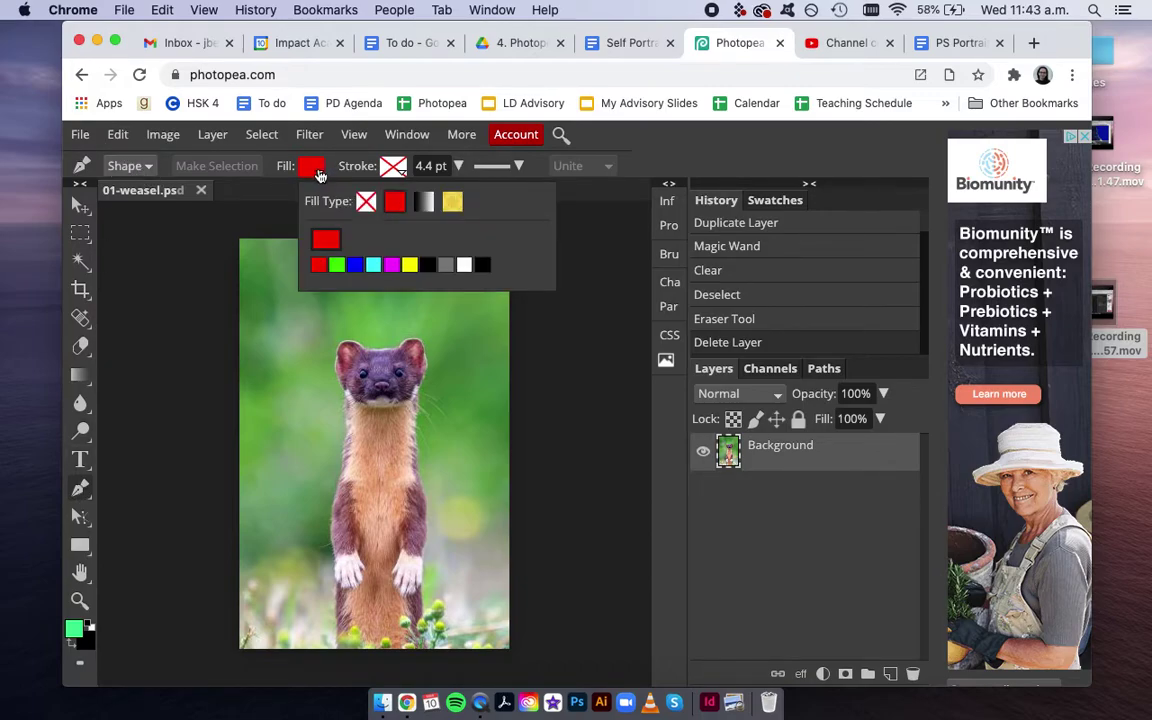
left_click(272, 180)
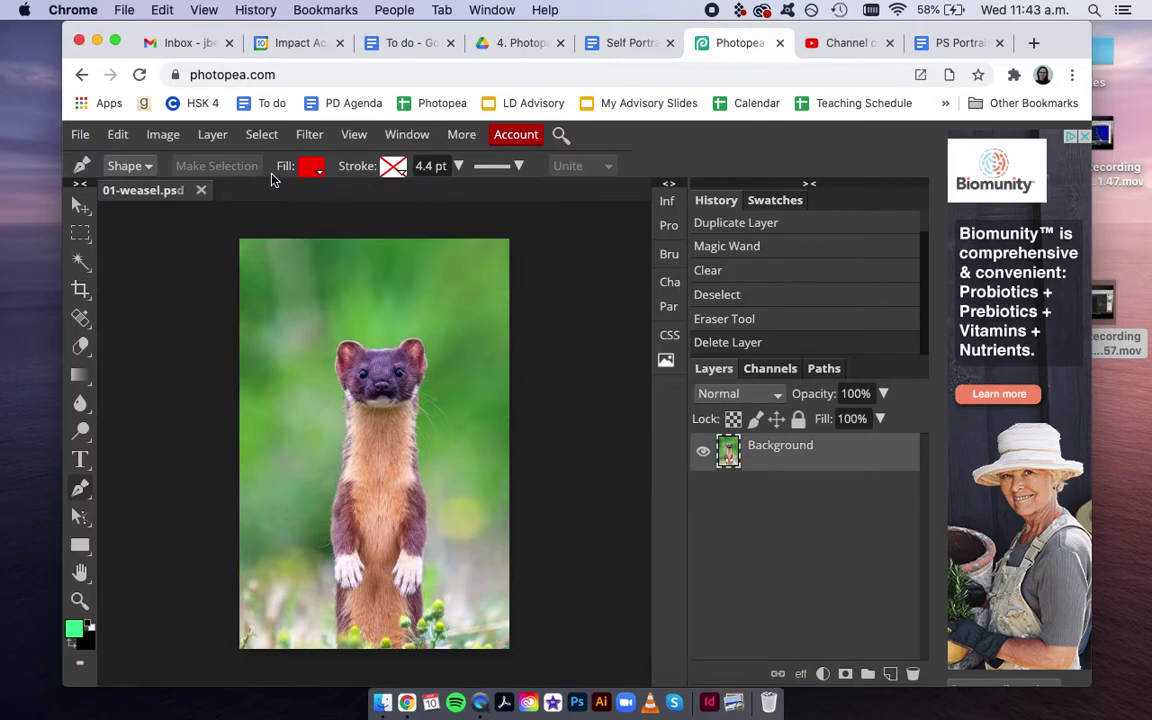
left_click(434, 165)
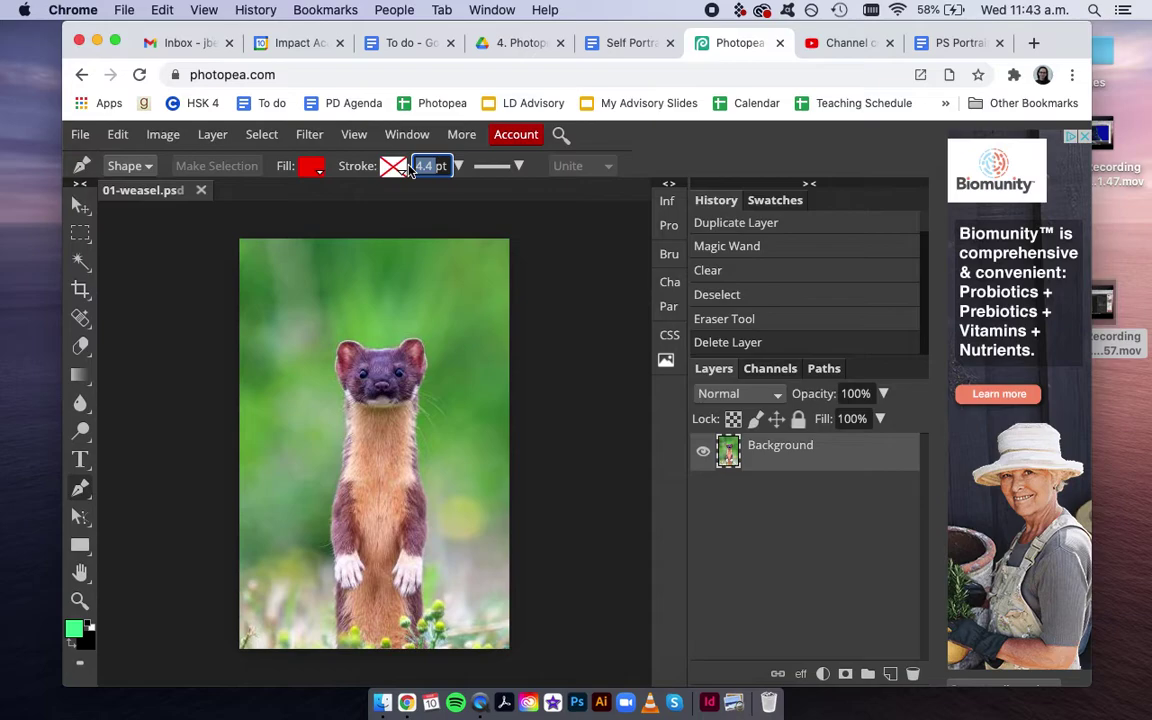
type("1")
key("Return")
Step: Zoom in on the paw and start a red pen shape along its top edge
scroll(368, 426, "up", 8)
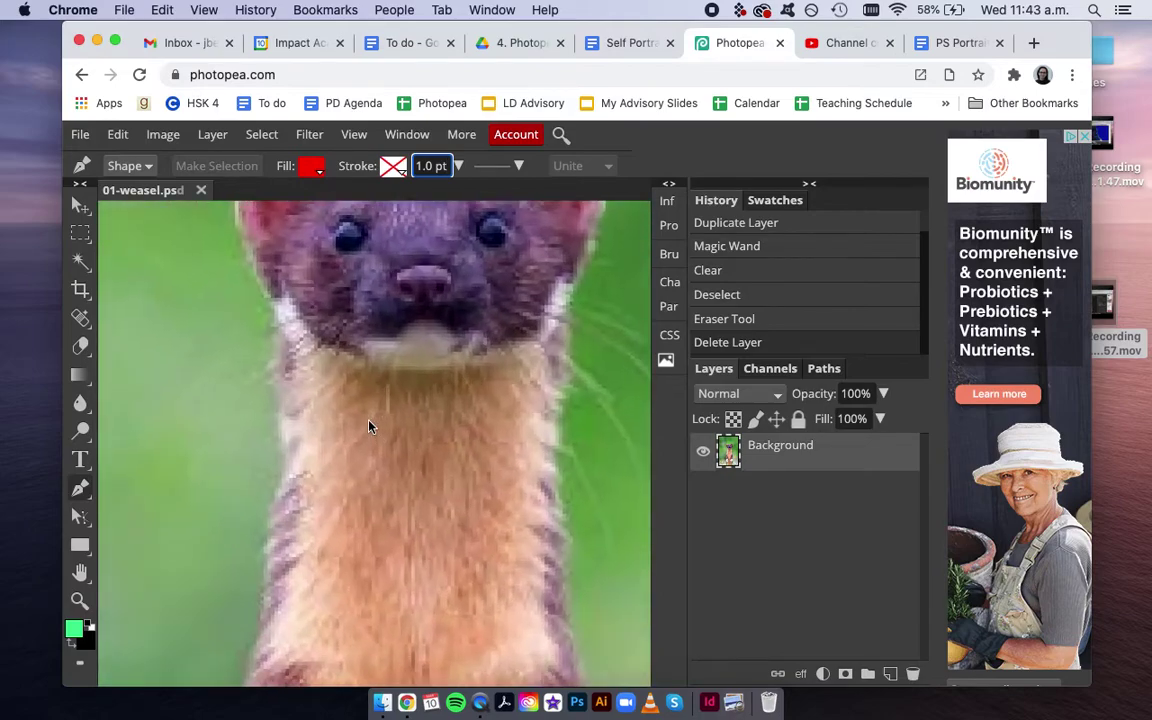
scroll(368, 426, "up", 3)
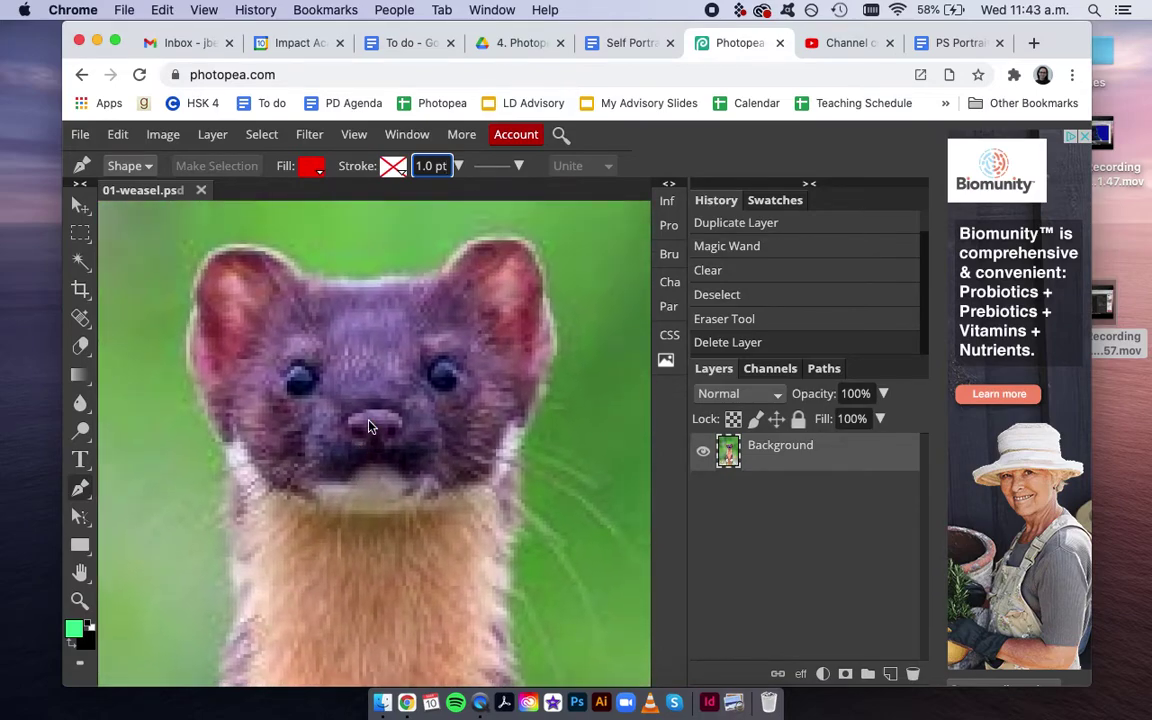
scroll(368, 426, "down", 10)
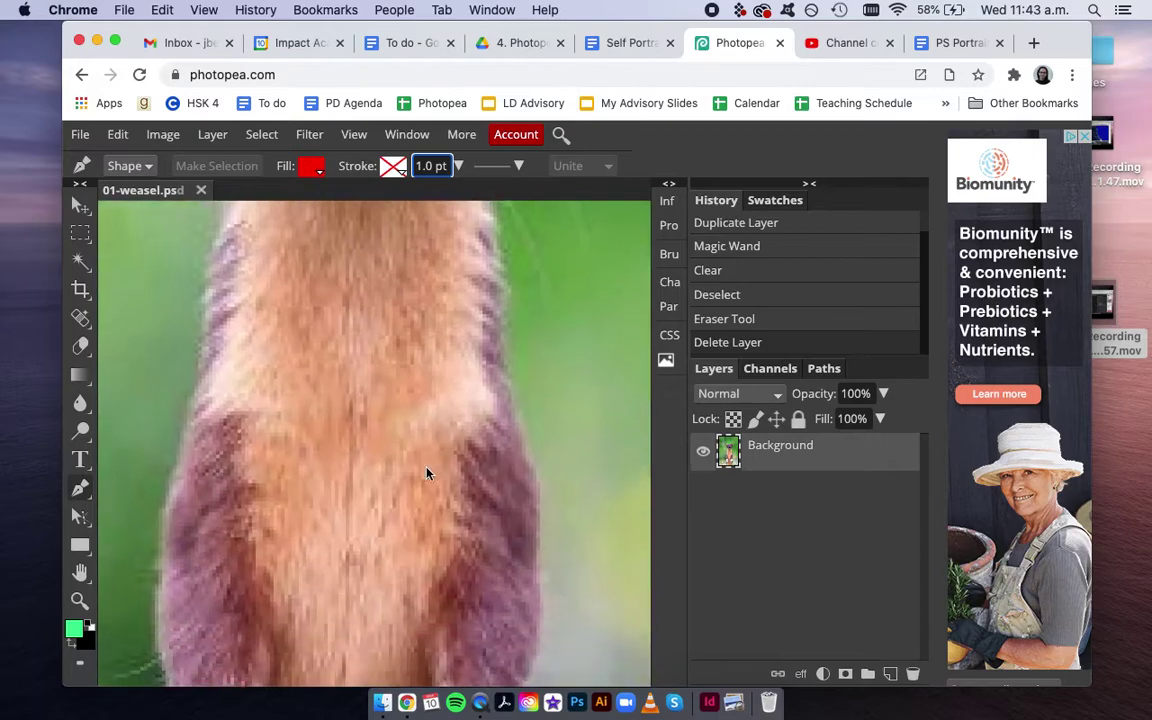
scroll(426, 472, "down", 3)
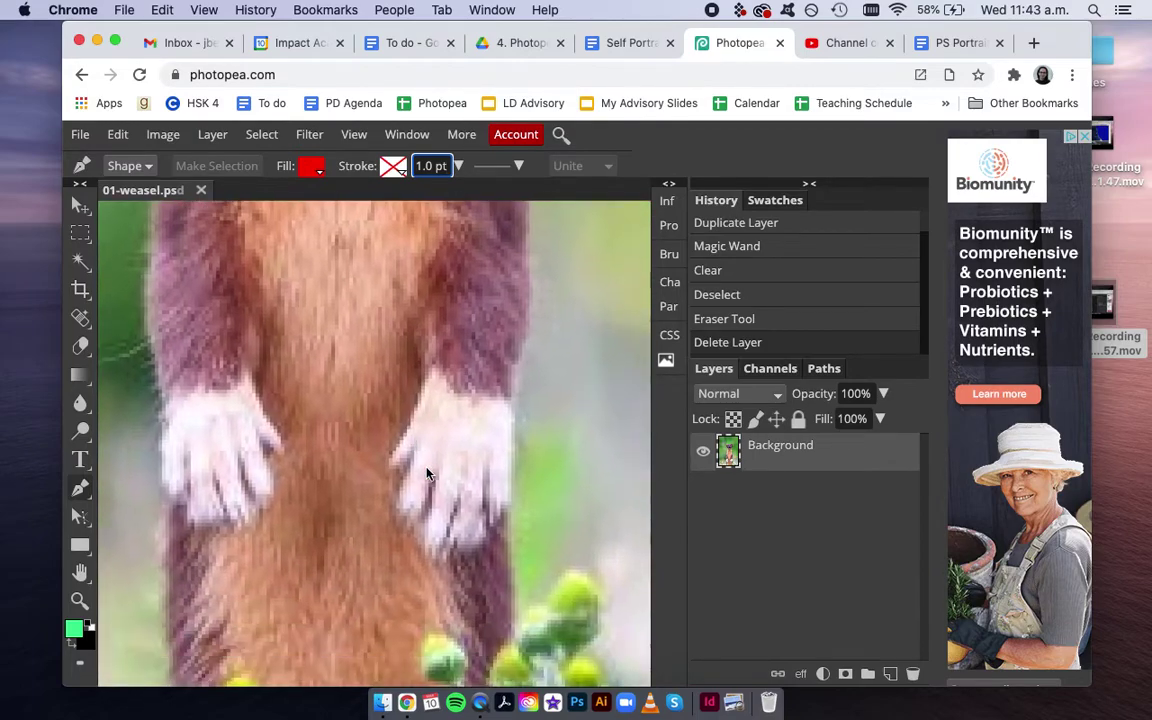
left_click(432, 371)
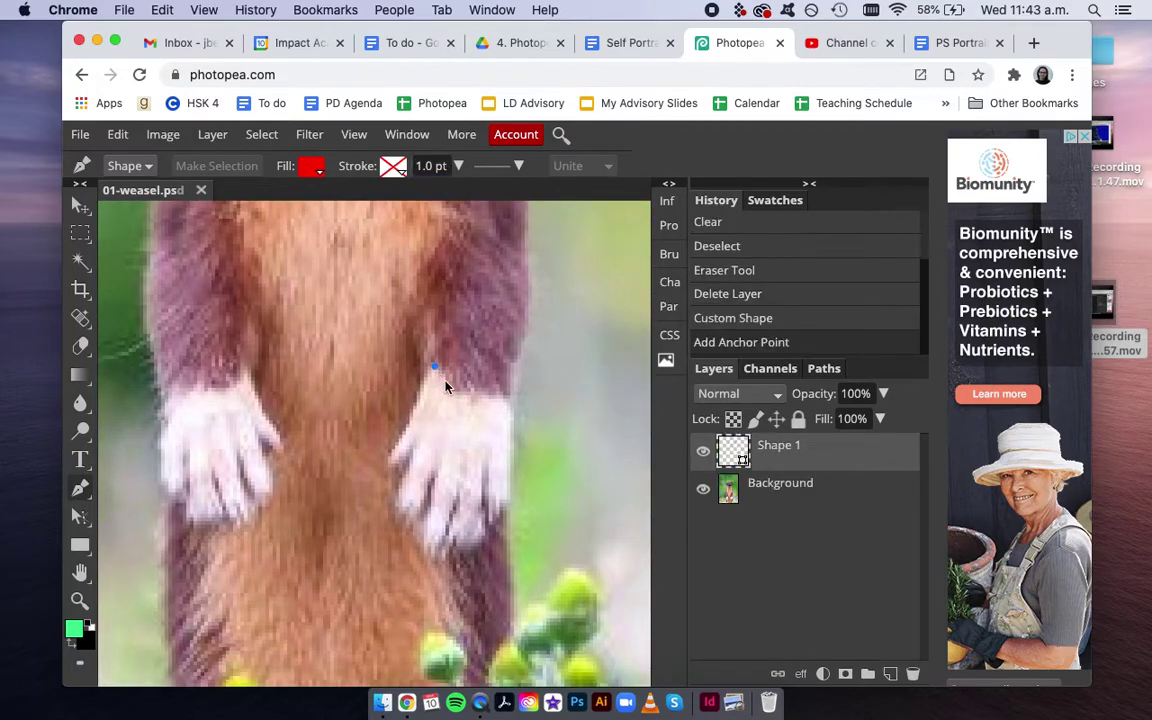
left_click(447, 382)
left_click(455, 391)
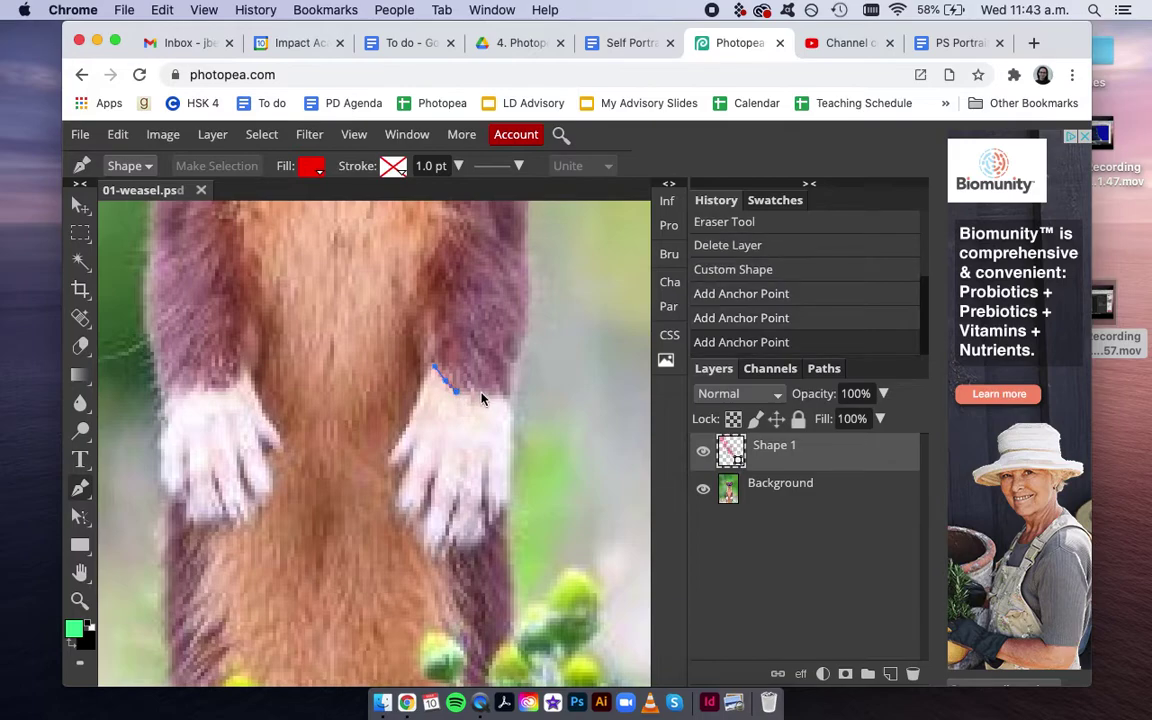
left_click(481, 397)
left_click(504, 398)
left_click(510, 398)
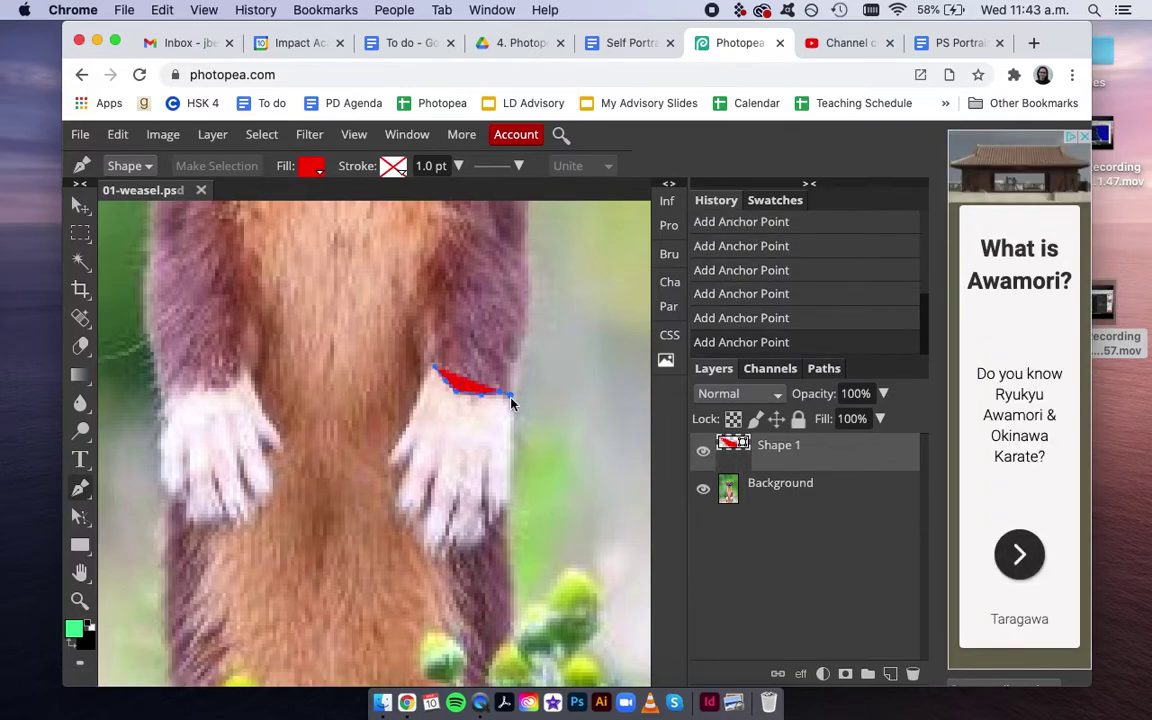
Step: Trace down the paw's right side and along its bottom, then lower the layer opacity to 30%
left_click(512, 452)
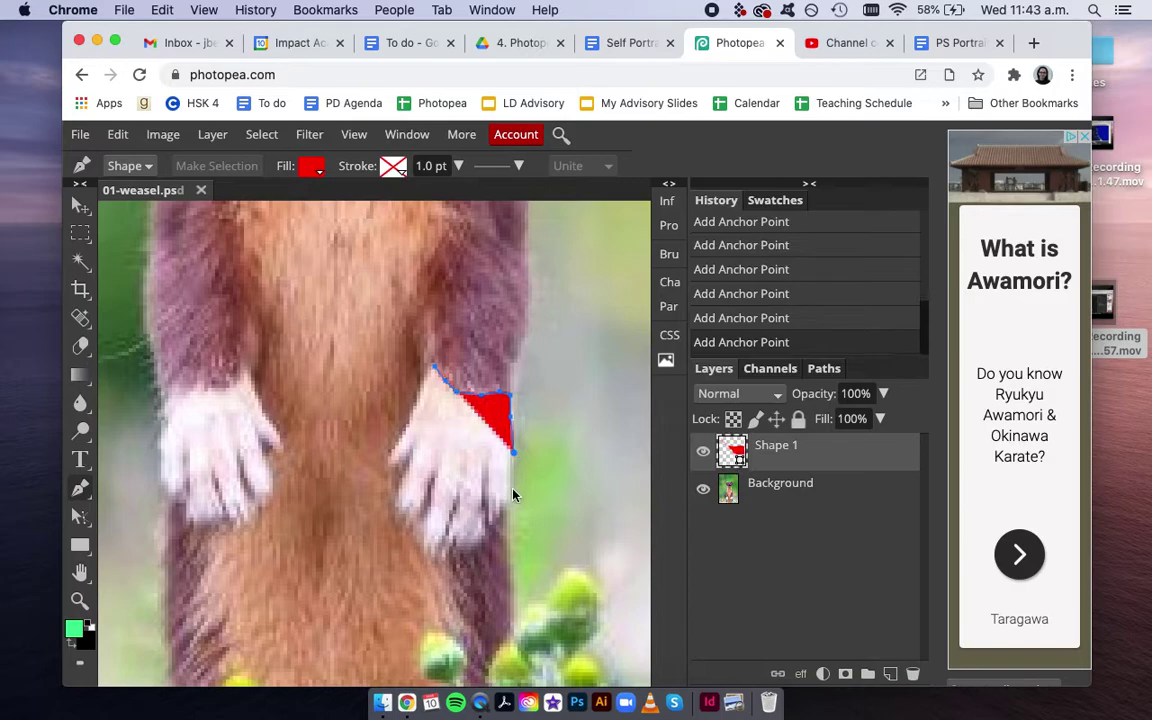
left_click(511, 493)
left_click(490, 522)
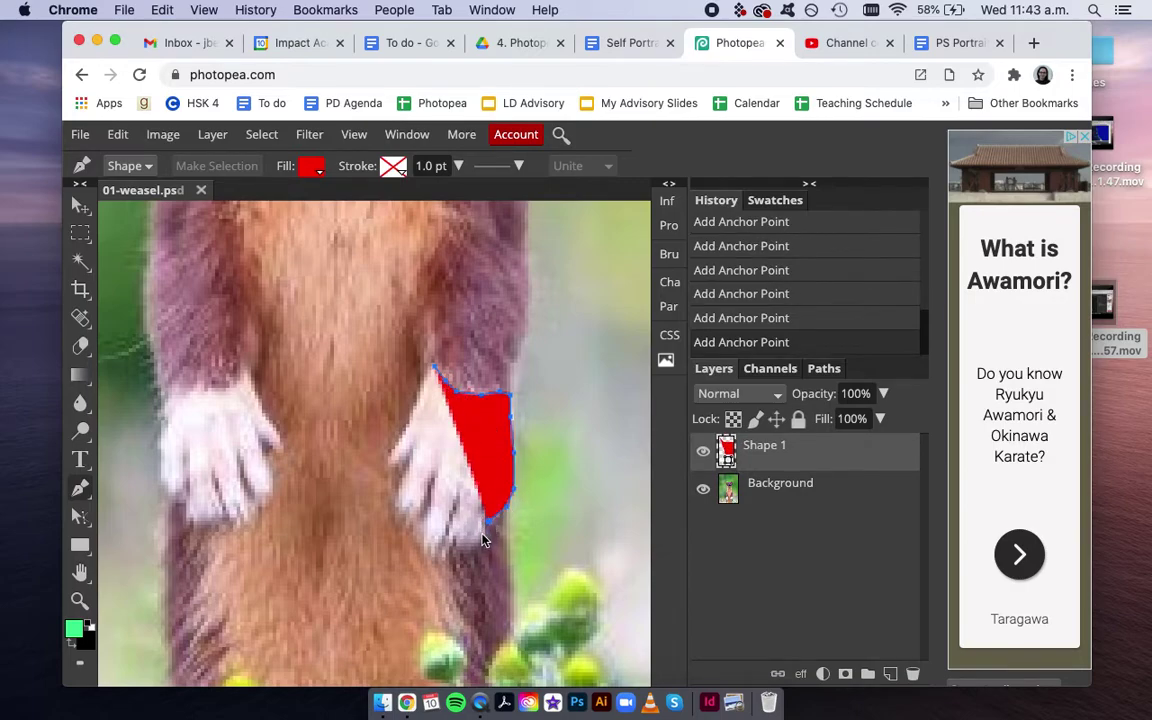
left_click(484, 529)
left_click_drag(470, 552, 427, 557)
left_click(413, 521)
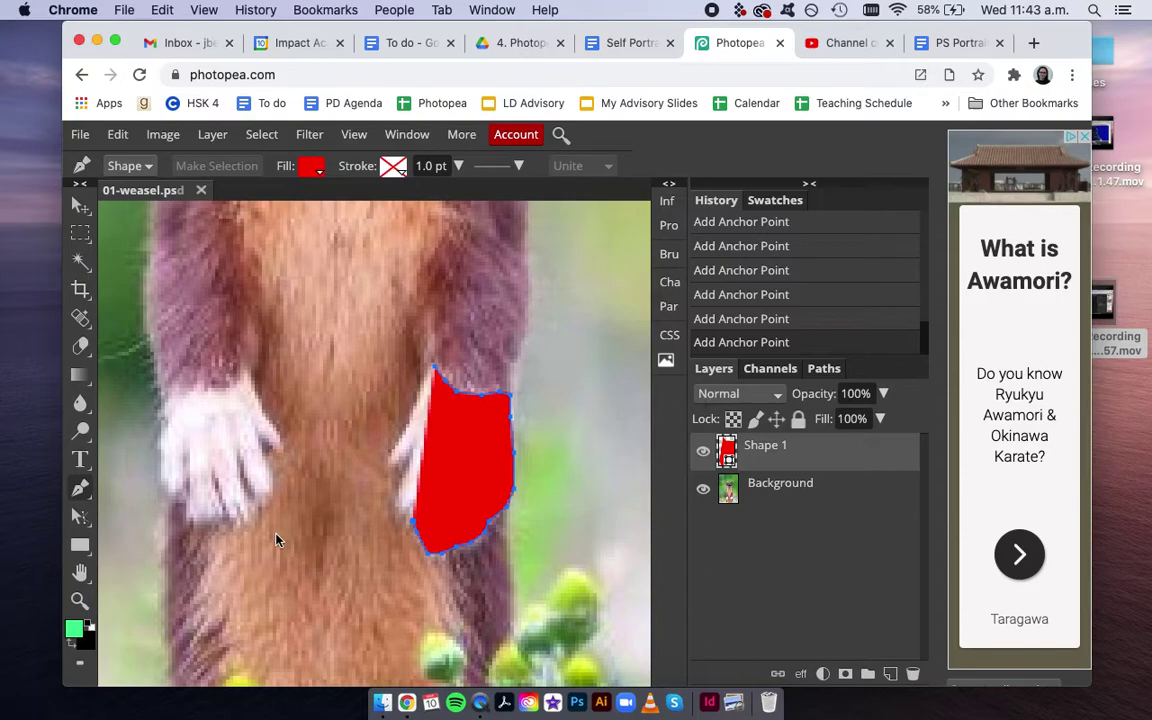
left_click(883, 393)
left_click_drag(882, 419, 824, 421)
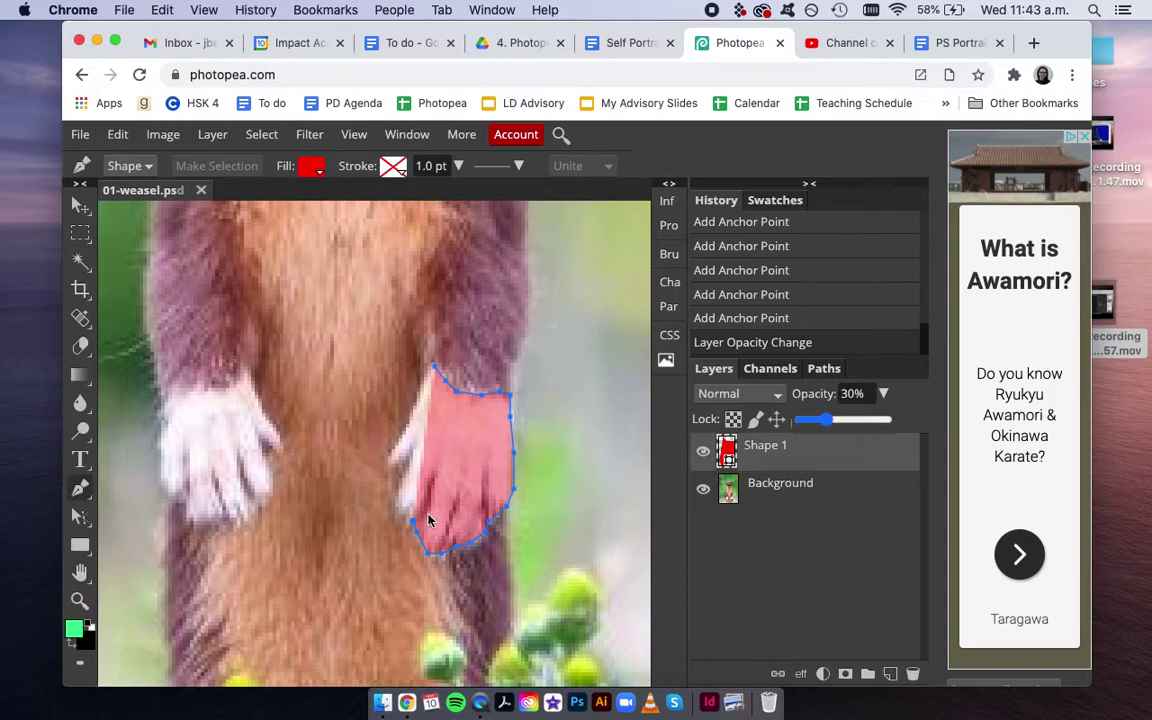
Step: Close the paw outline up its left edge back to the top
left_click(412, 462)
left_click(397, 498)
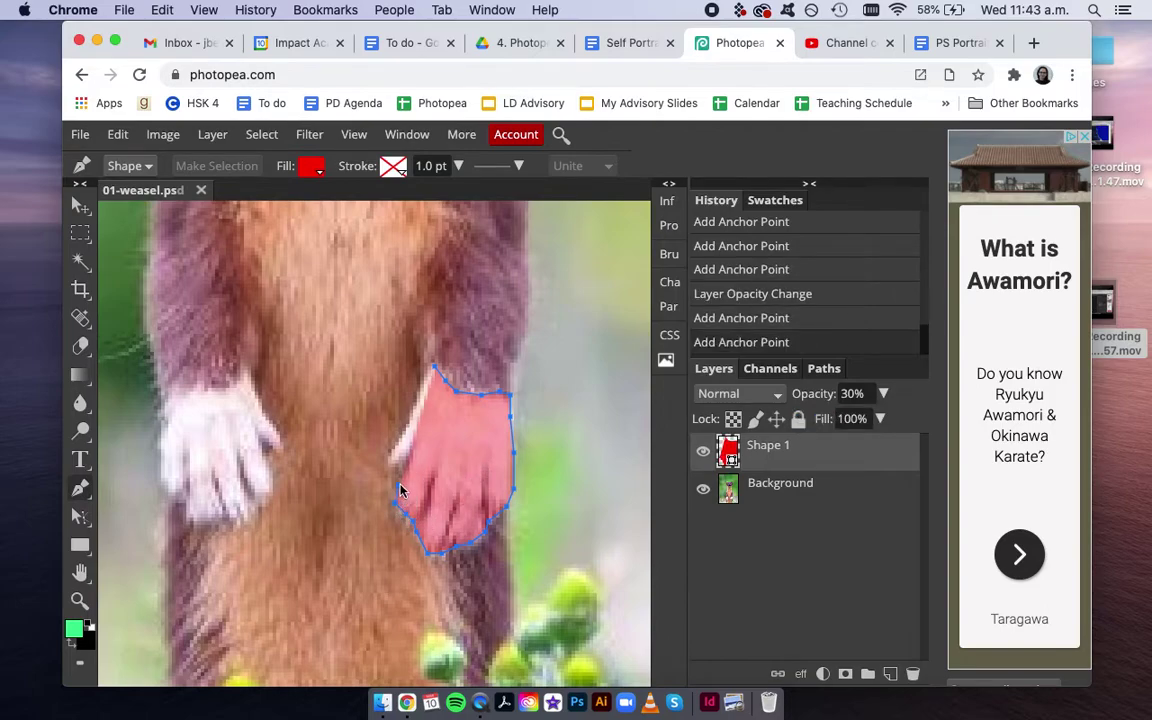
left_click(401, 487)
left_click(405, 474)
left_click(392, 468)
left_click(388, 466)
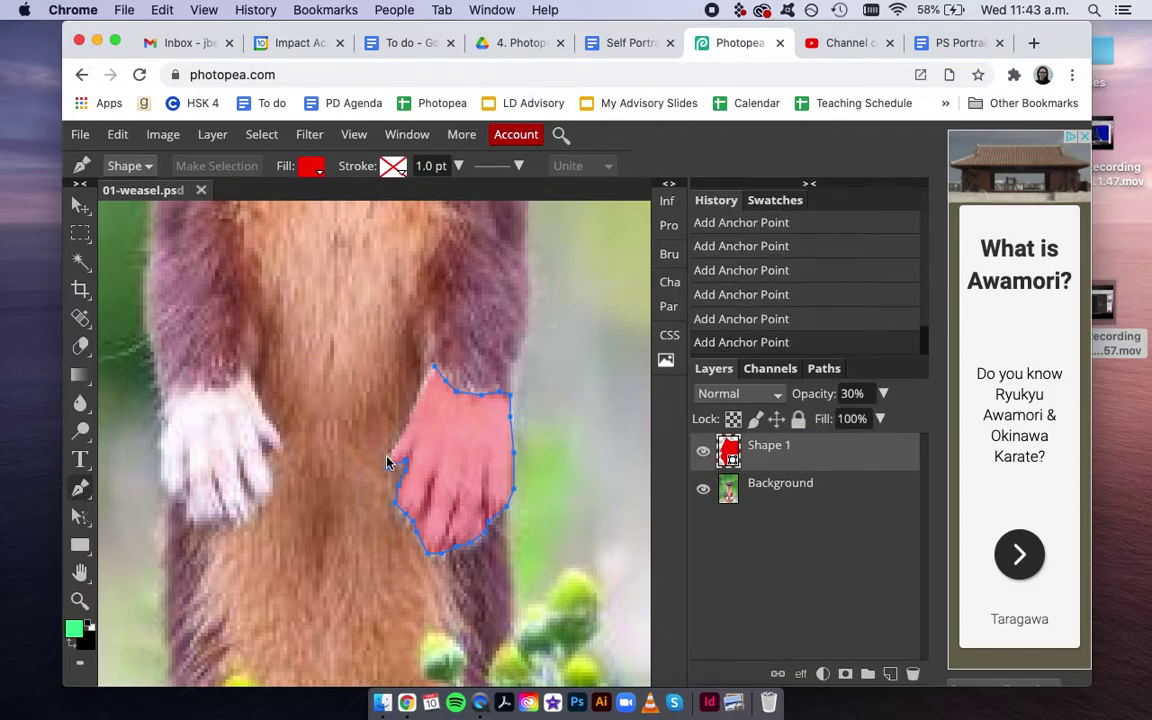
left_click(416, 400)
Step: Refill Shape 1 with pale pink f8ecec sampled from the paw and restore 100% opacity
left_click(703, 455)
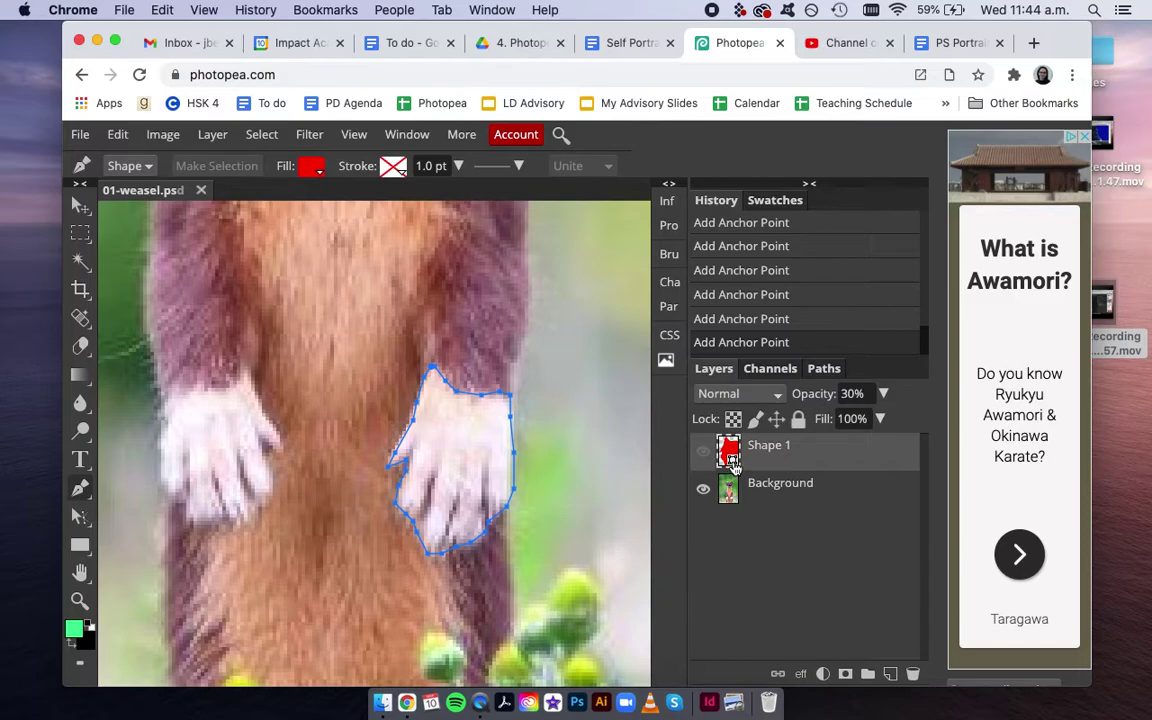
double_click(733, 463)
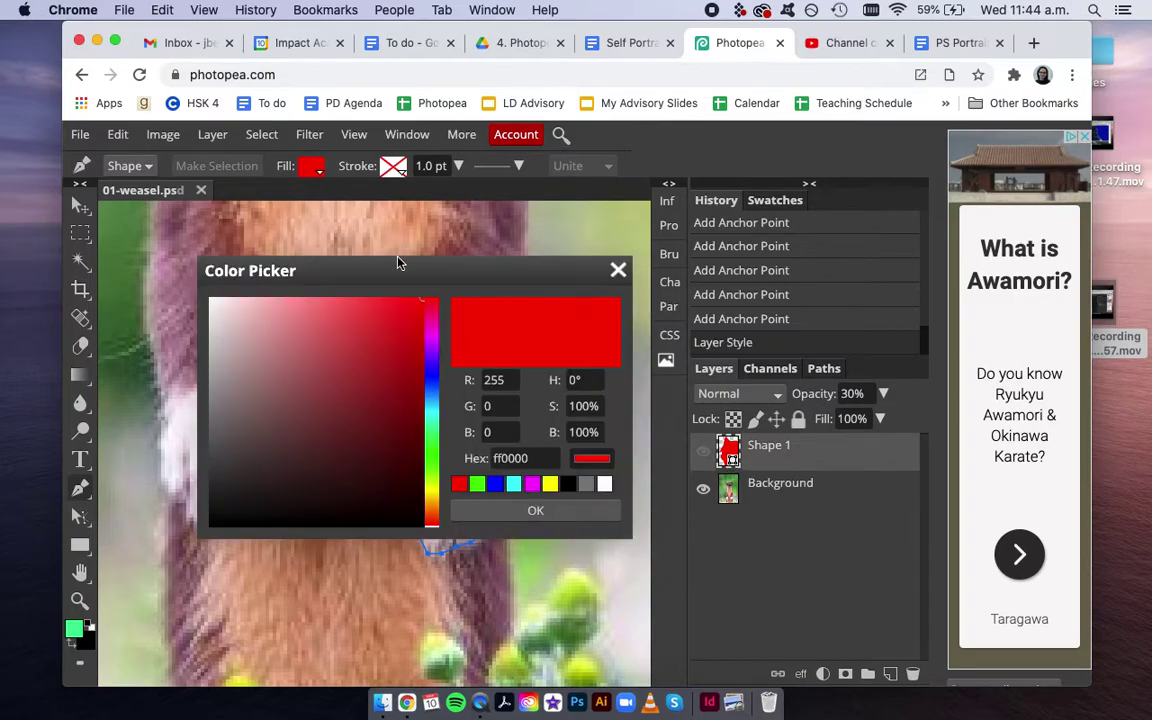
left_click_drag(400, 265, 810, 200)
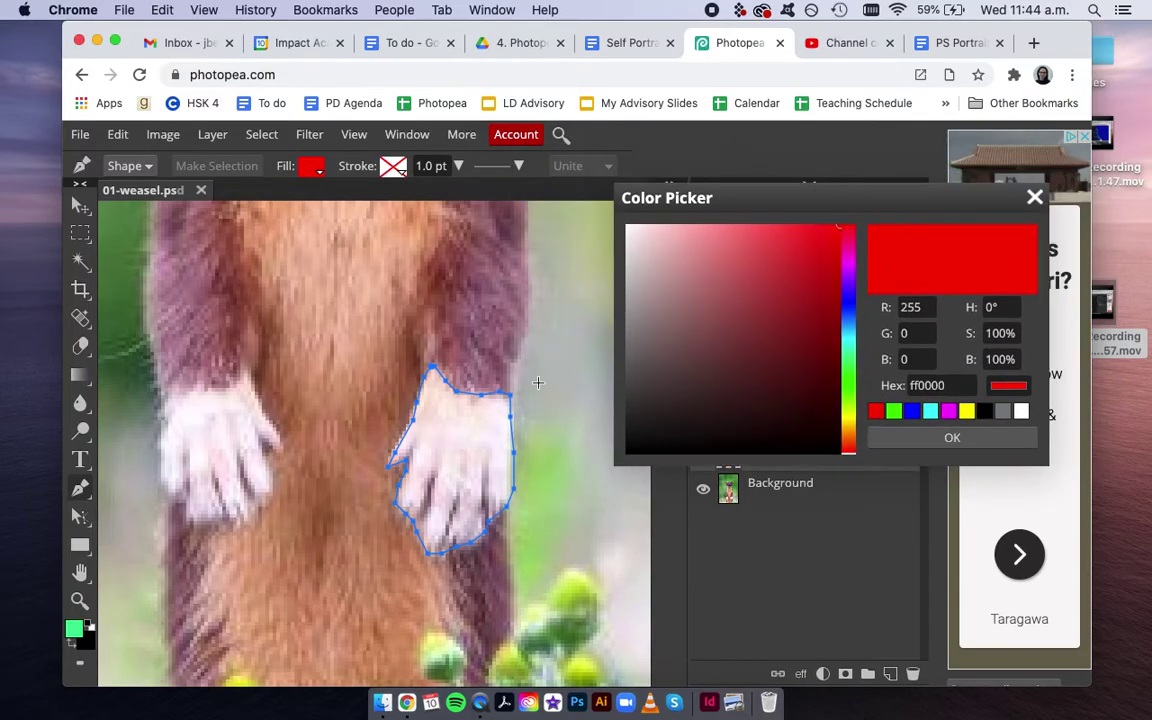
left_click(459, 448)
left_click(450, 450)
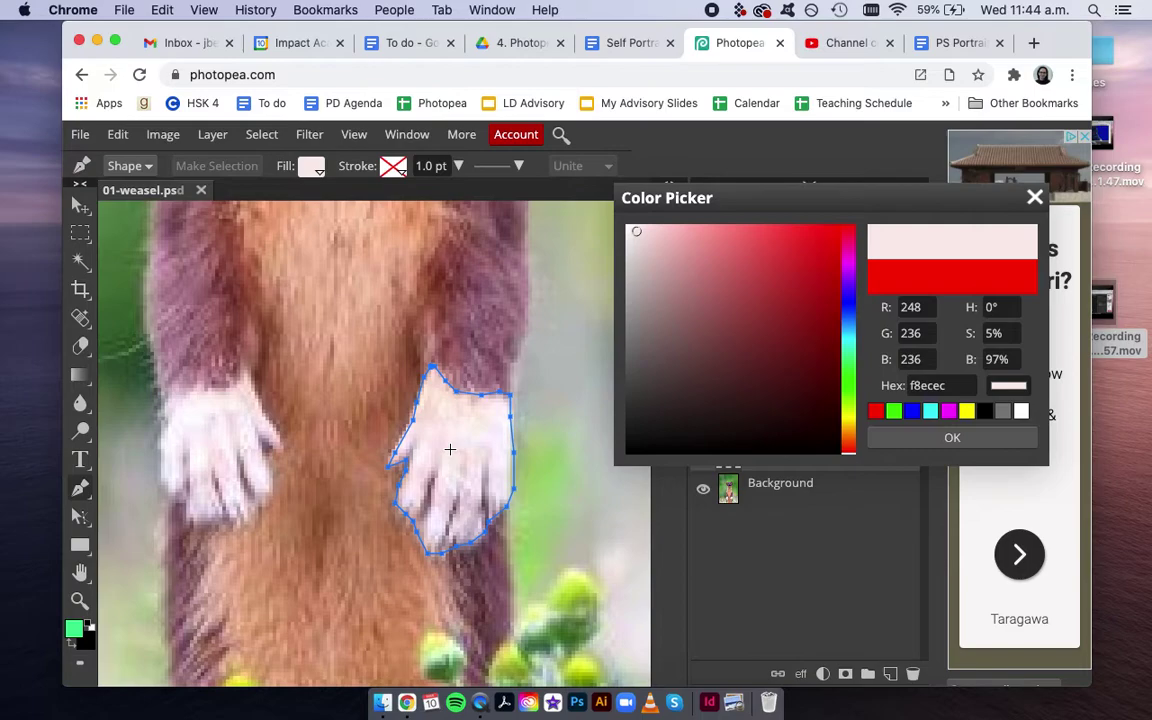
left_click(940, 438)
mouse_move(880, 419)
left_mouse_down()
mouse_move(836, 422)
mouse_move(889, 420)
left_mouse_up()
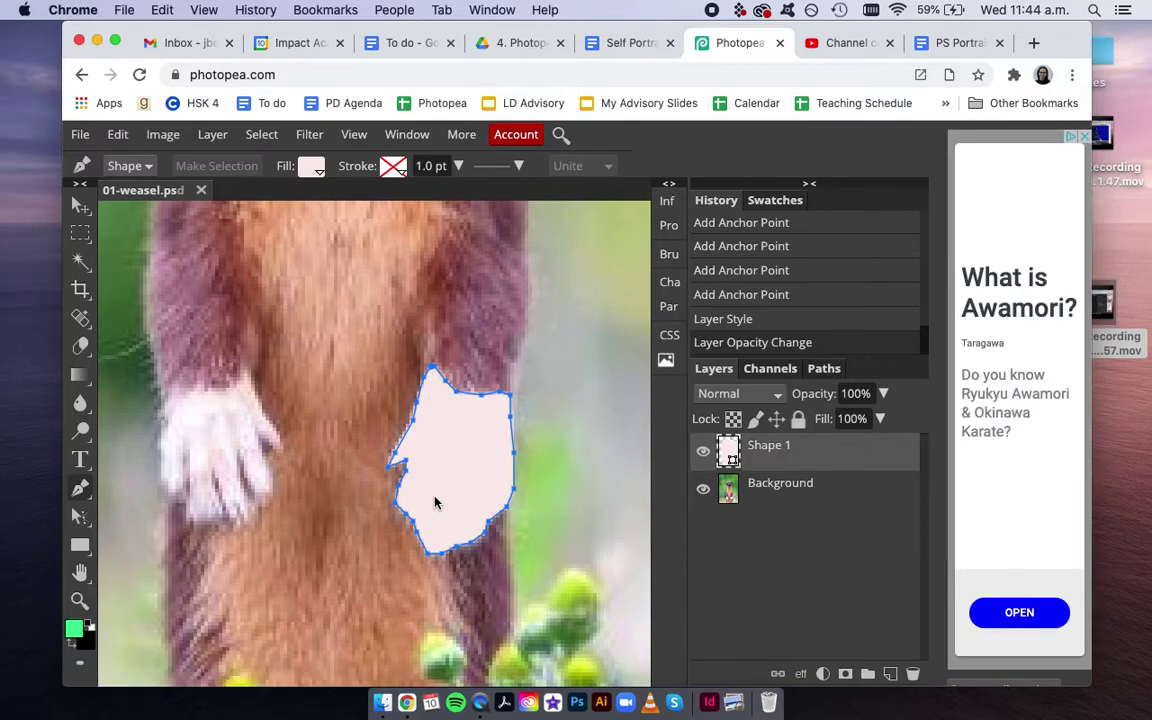
Step: Pan the view to the weasel's dark right-side fur and select the Background layer
scroll(435, 503, "up", 5)
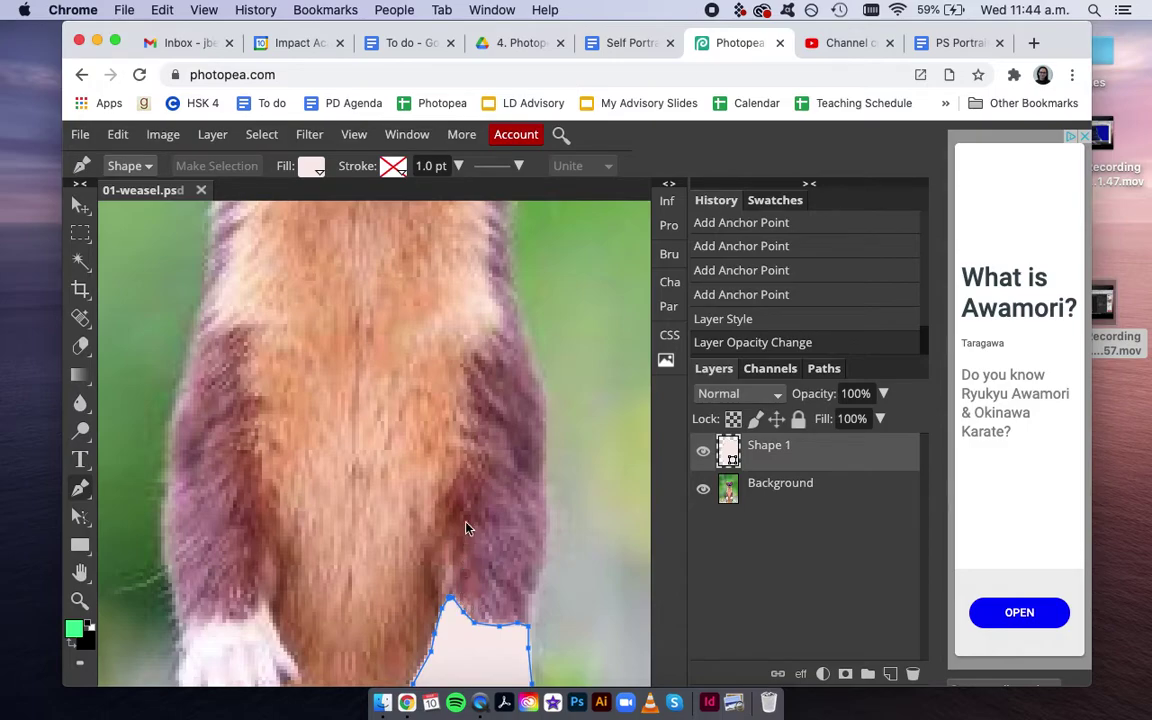
scroll(506, 344, "up", 3)
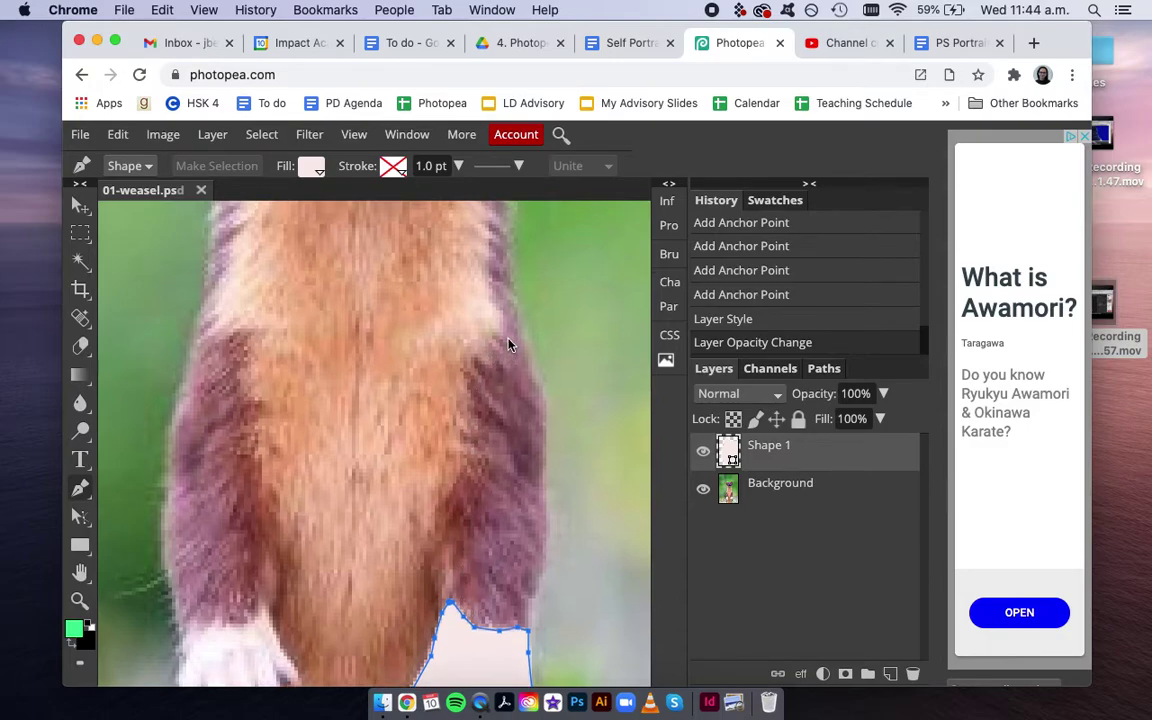
scroll(507, 344, "down", 3)
scroll(508, 344, "right", 1)
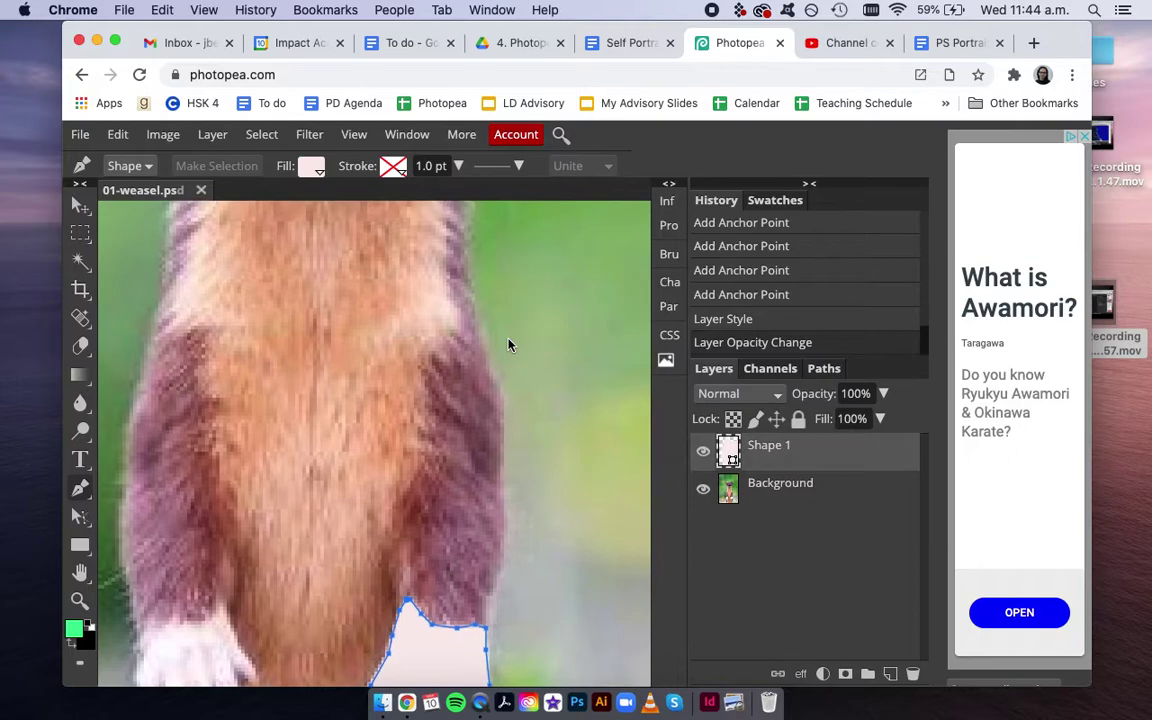
scroll(565, 570, "down", 4)
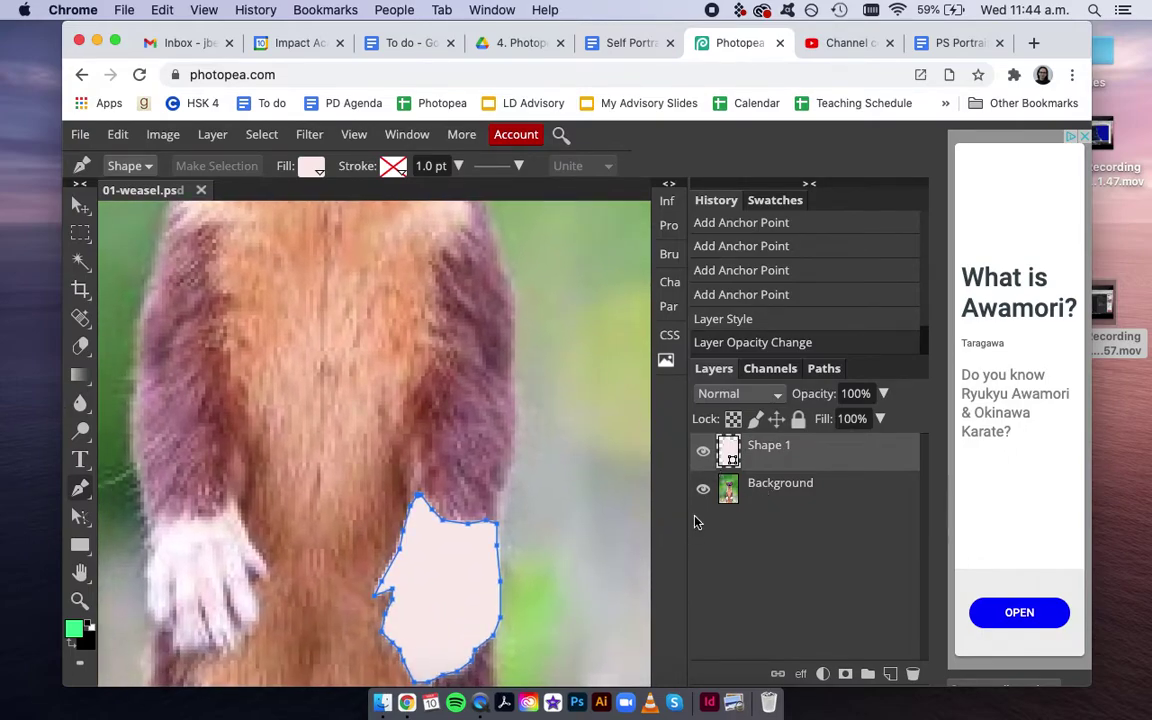
left_click(746, 490)
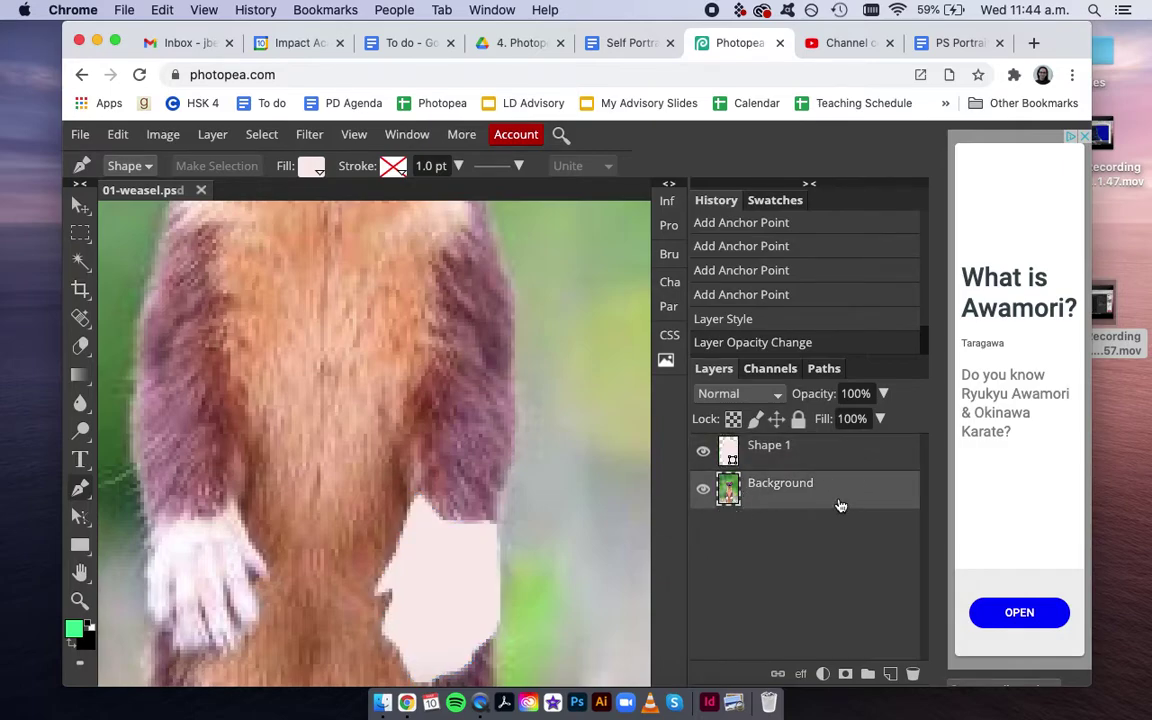
scroll(446, 494, "up", 4)
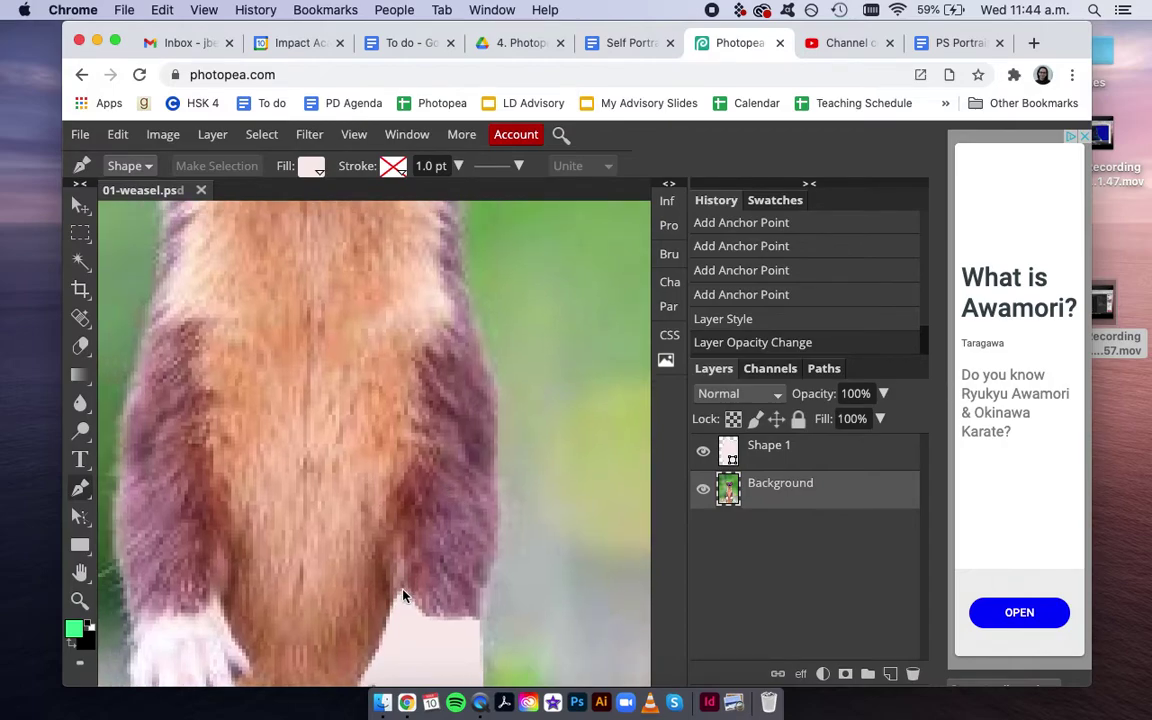
scroll(430, 407, "right", 3)
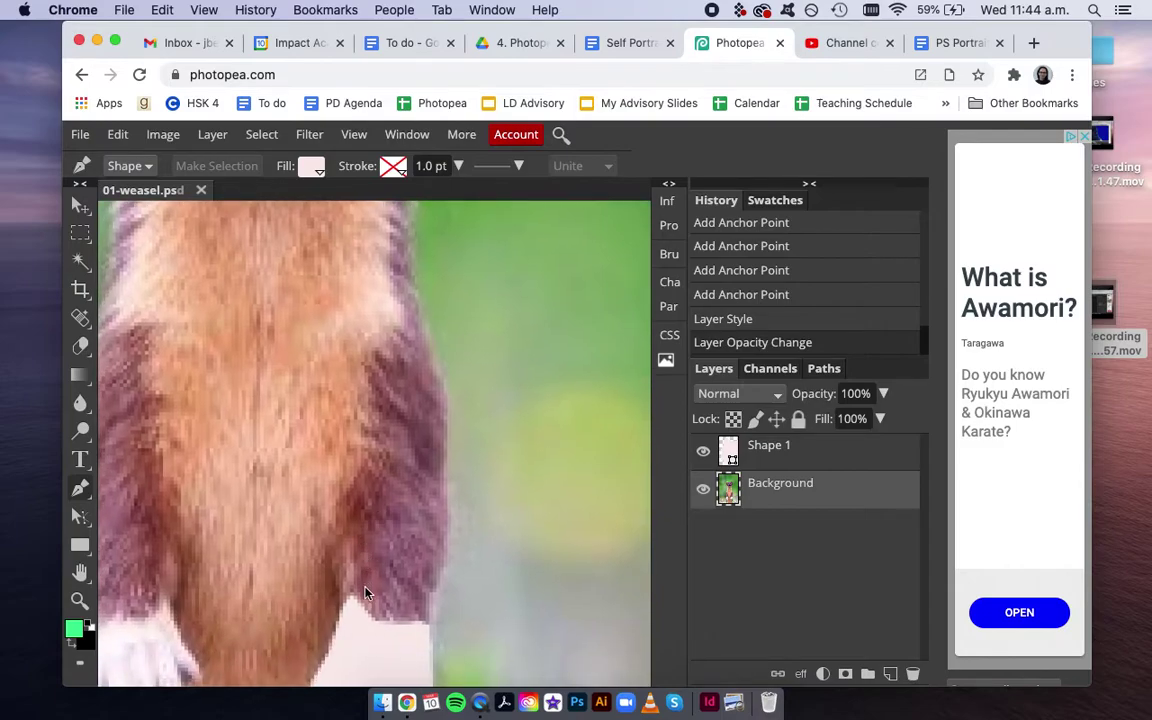
Step: Start a new shape along the dark fur's bottom and trace up its outer edge
left_click(358, 597)
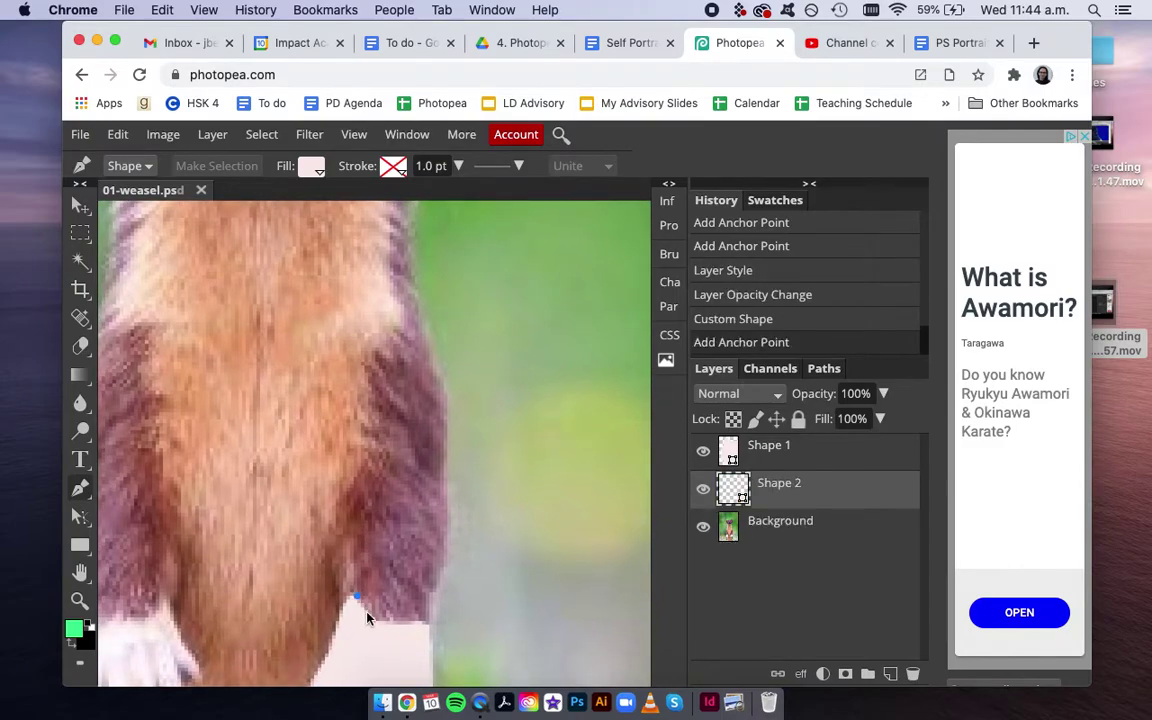
left_click(367, 617)
left_click(375, 624)
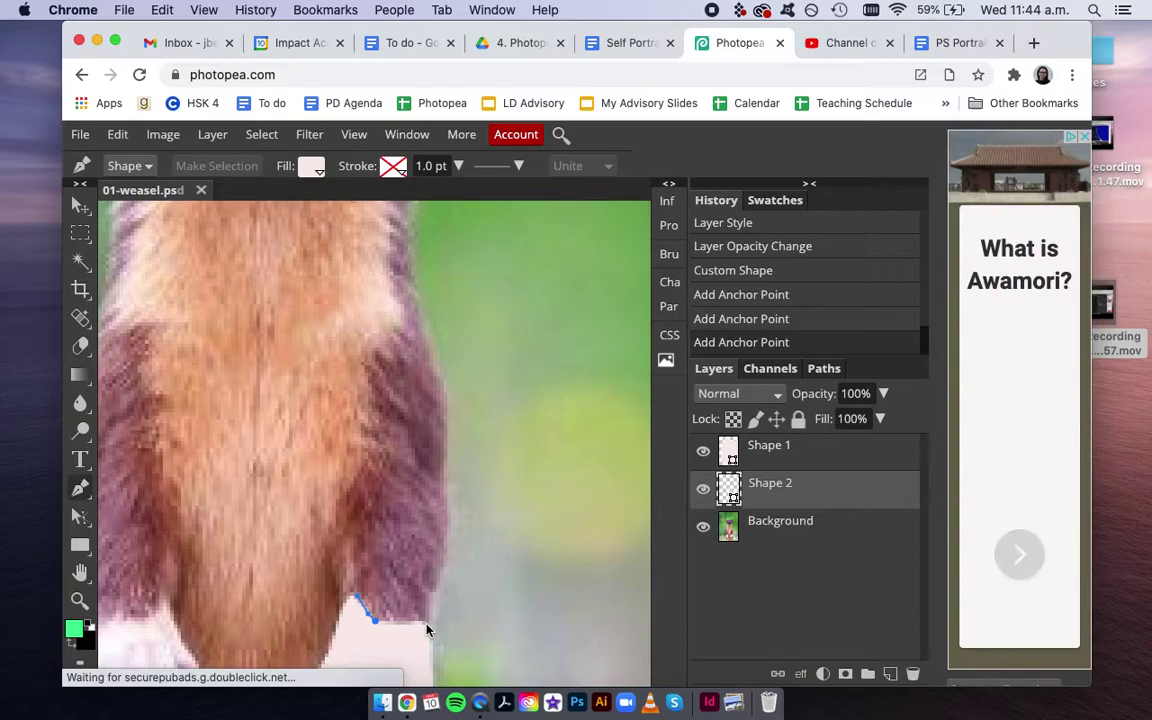
left_click(427, 622)
left_click(428, 596)
left_click(439, 574)
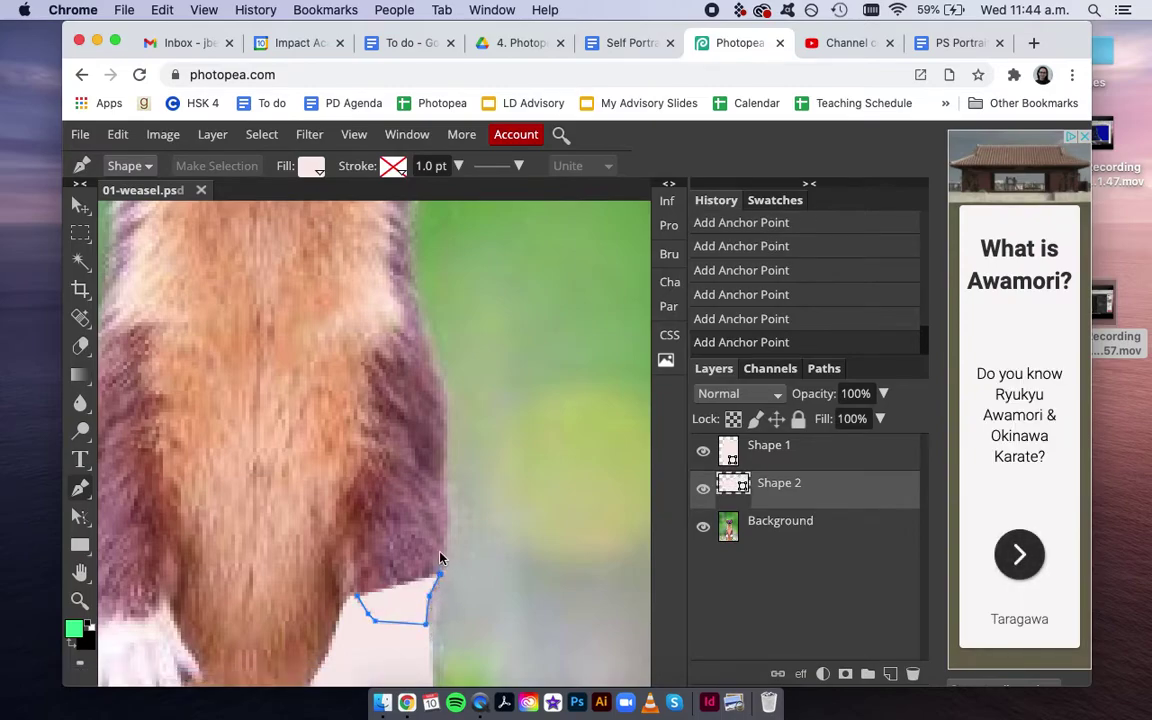
left_click(447, 487)
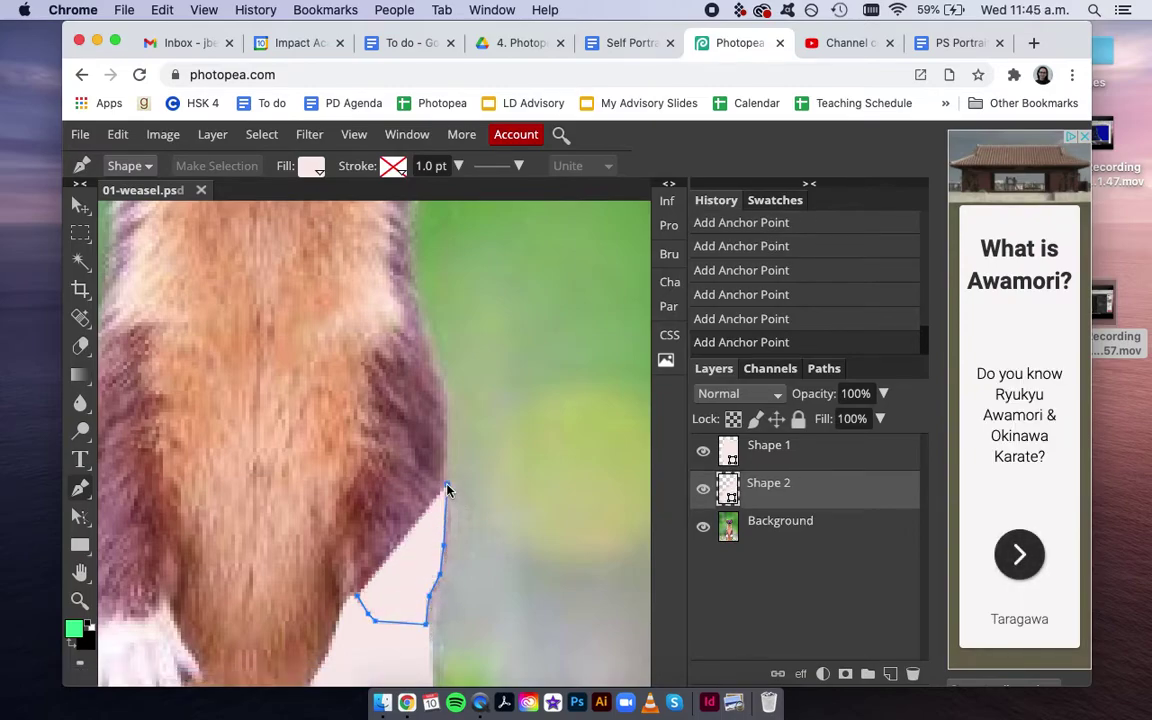
left_click(447, 427)
left_click(440, 373)
Step: Continue the outline up the neck's outer edge to just below the chin
scroll(424, 329, "up", 2)
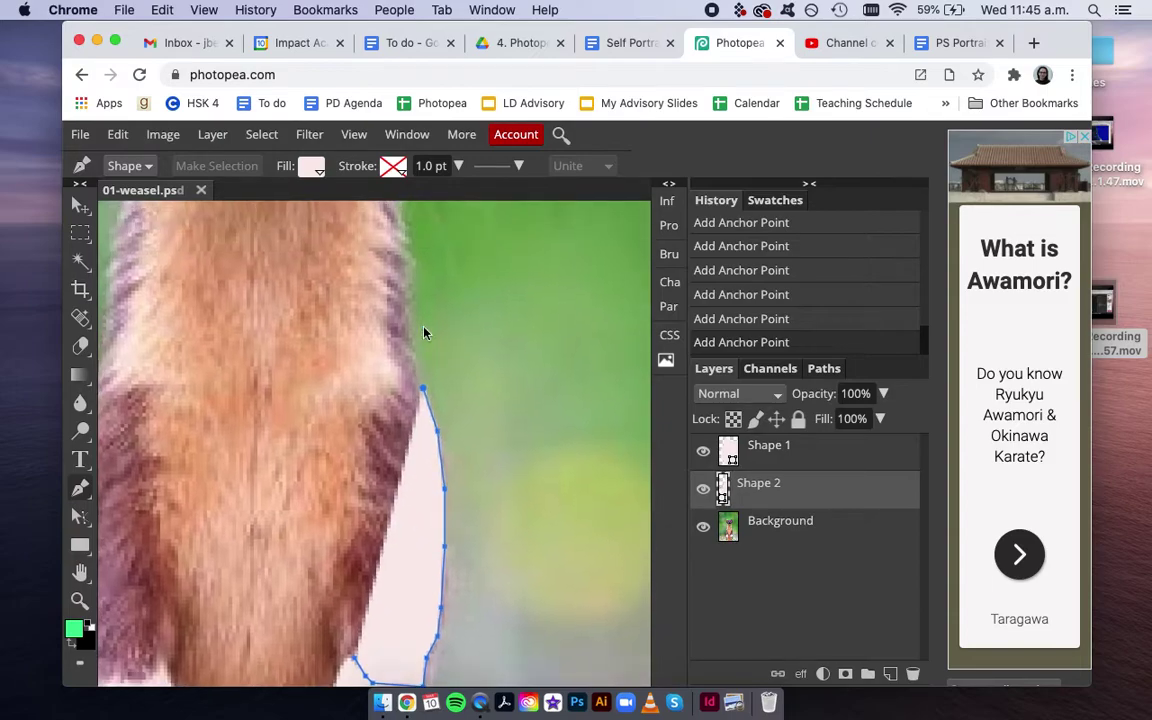
left_click(416, 305)
scroll(417, 365, "up", 4)
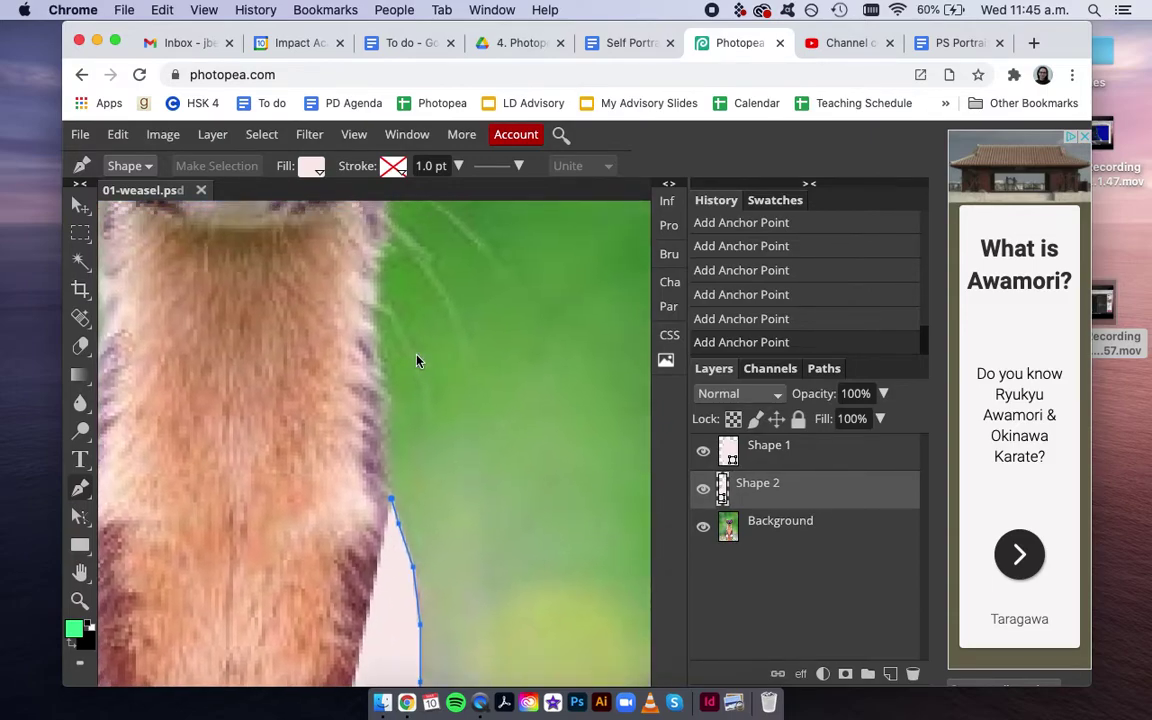
left_click(387, 468)
scroll(387, 440, "up", 3)
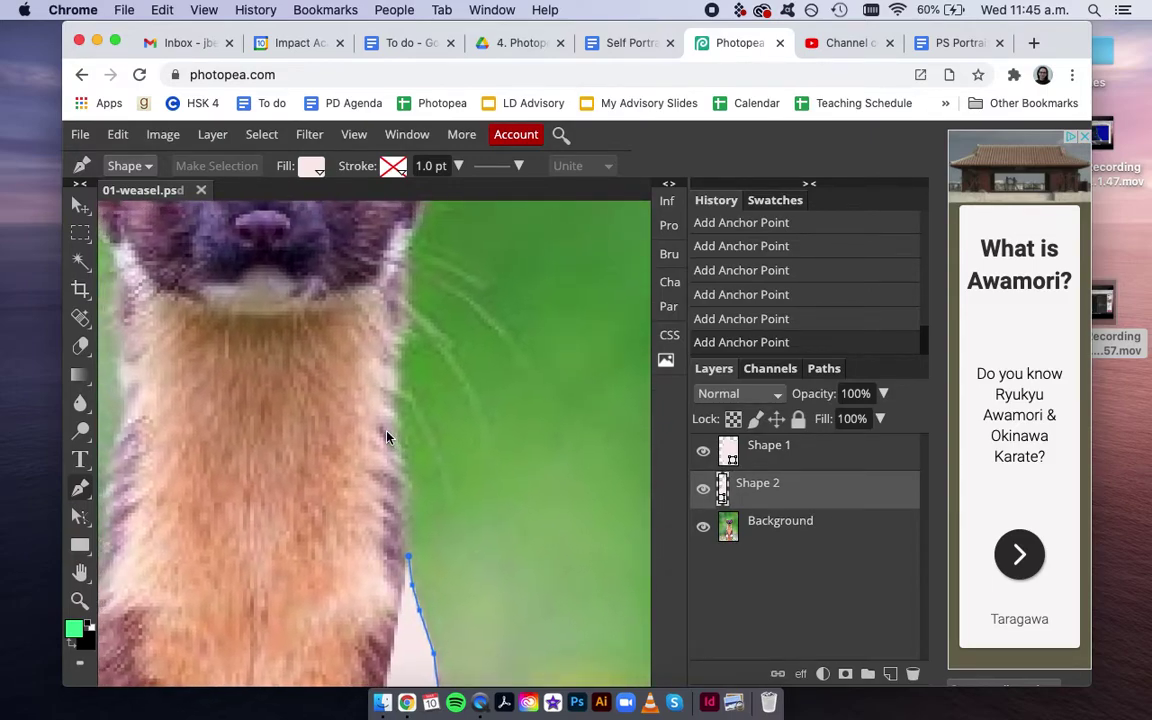
left_click(398, 505)
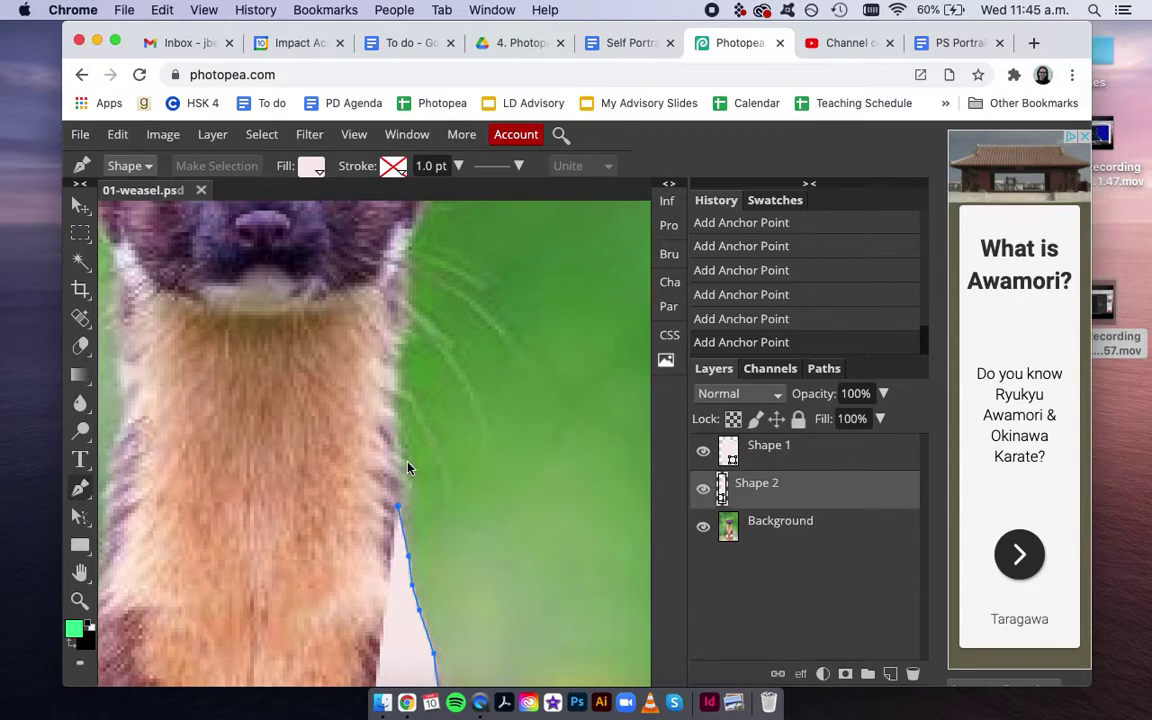
left_click(400, 459)
left_click(397, 384)
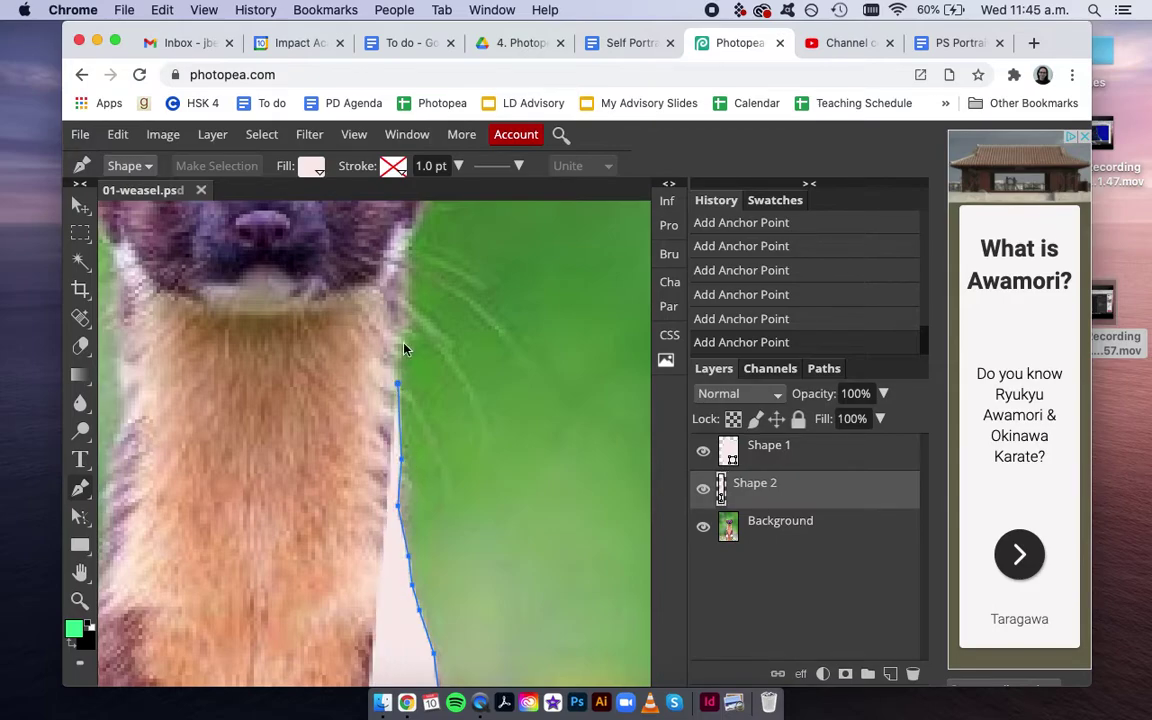
left_click(403, 262)
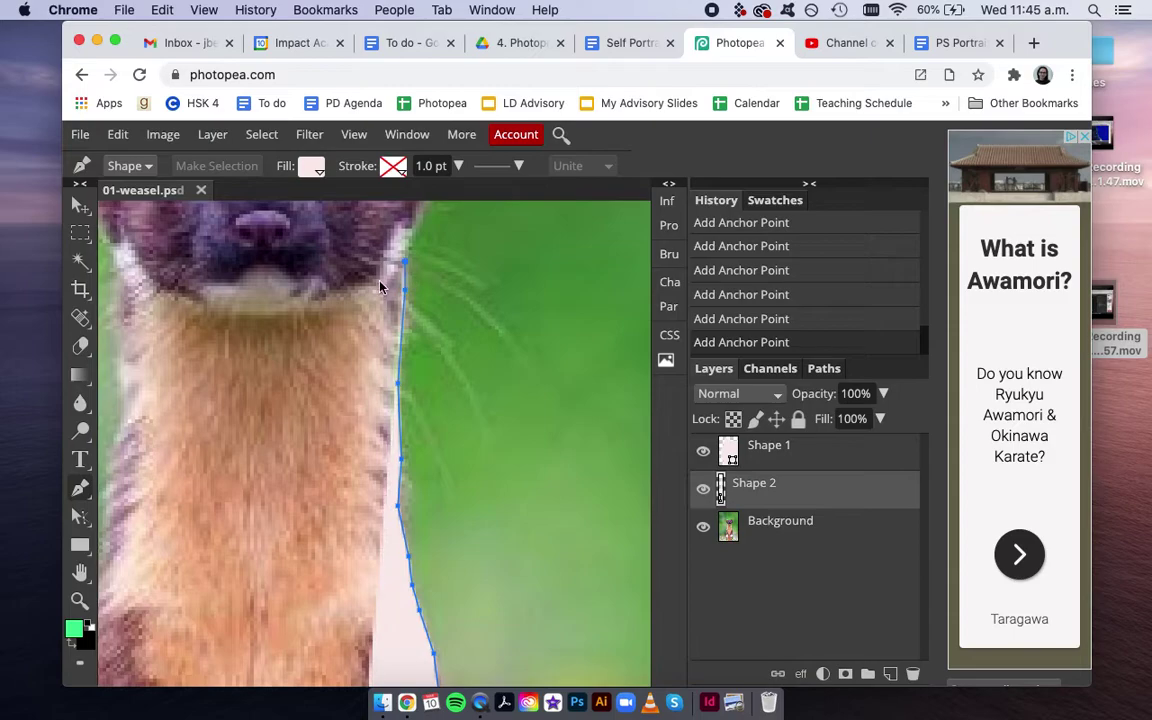
left_click(386, 290)
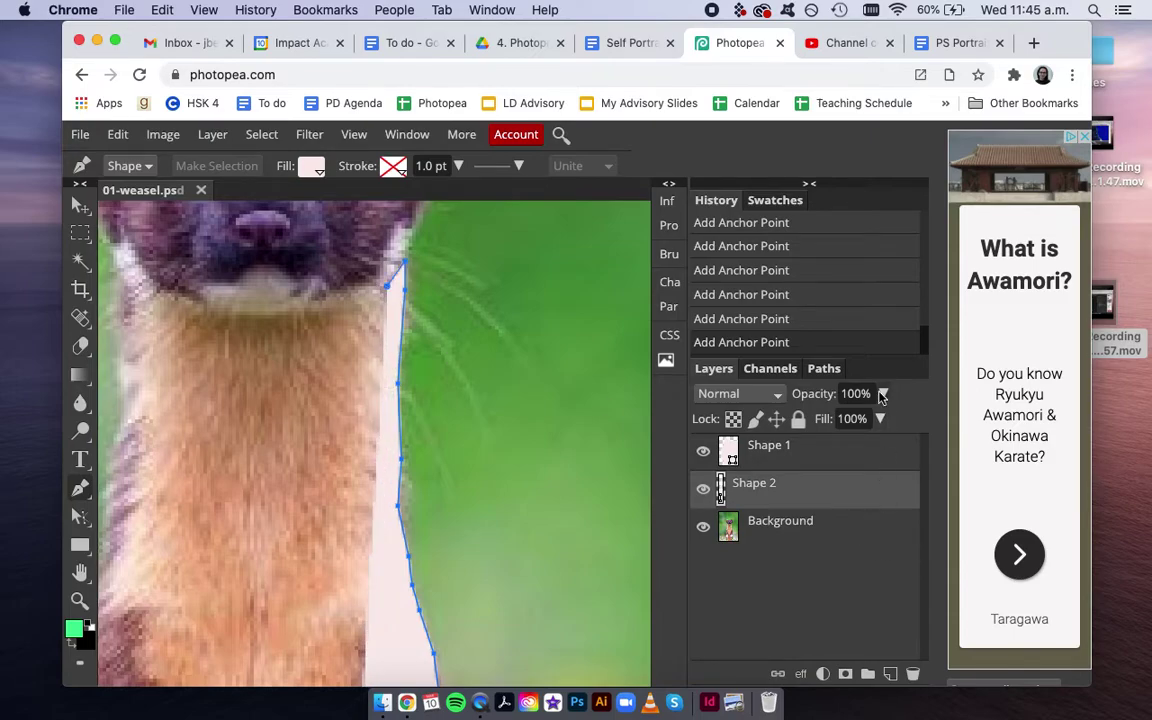
Step: Set Shape 2's opacity to 21% and trace down the inner neck edge
left_click(883, 393)
left_click_drag(883, 420, 820, 422)
left_click(387, 305)
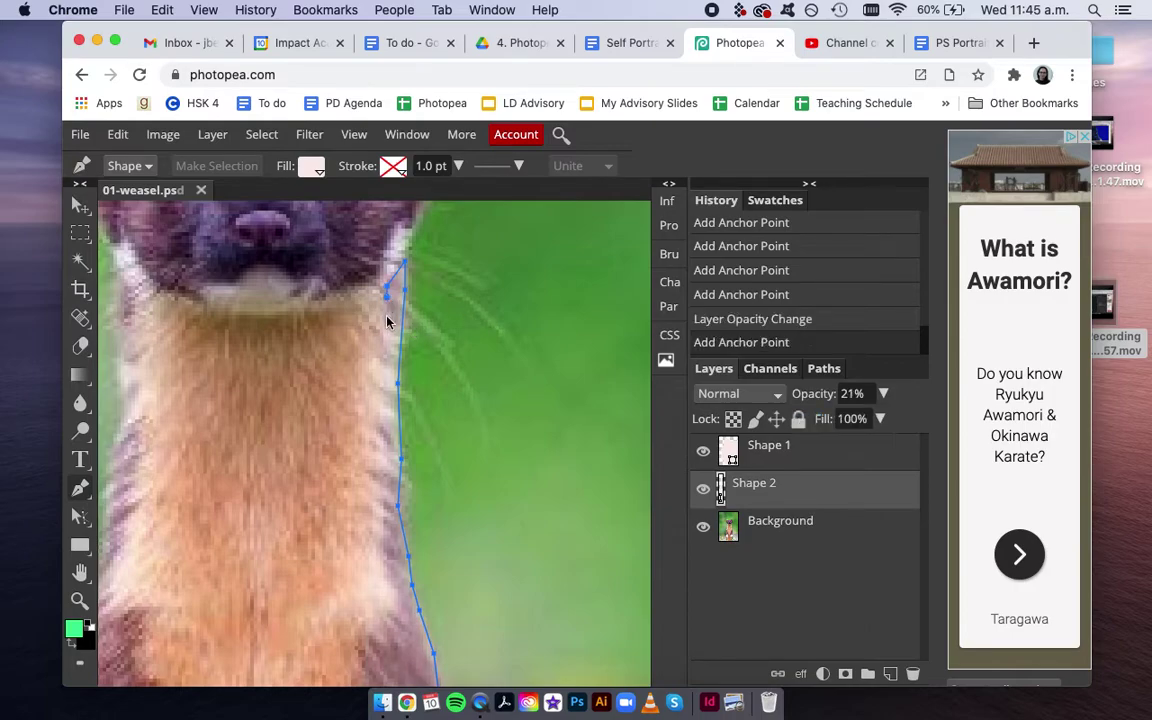
left_click(386, 322)
left_click(386, 352)
left_click(376, 387)
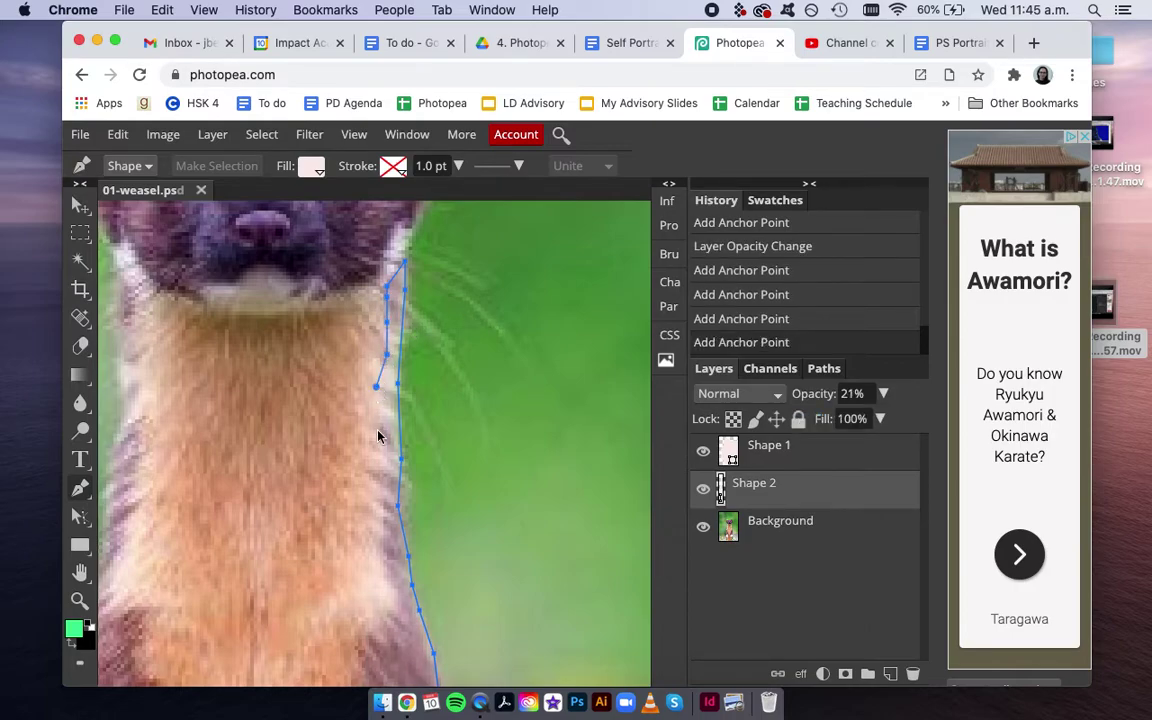
left_click(380, 430)
left_click(381, 490)
left_click(381, 540)
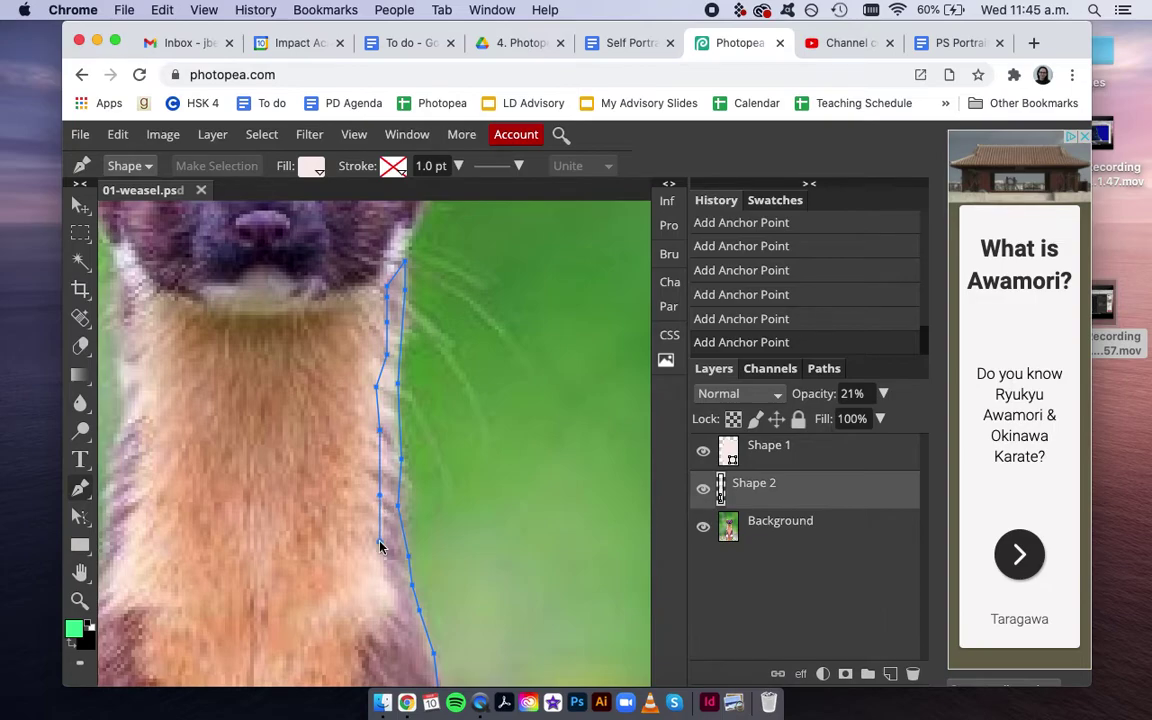
Step: Finish the inner edge down the body back toward the starting point
scroll(380, 547, "down", 3)
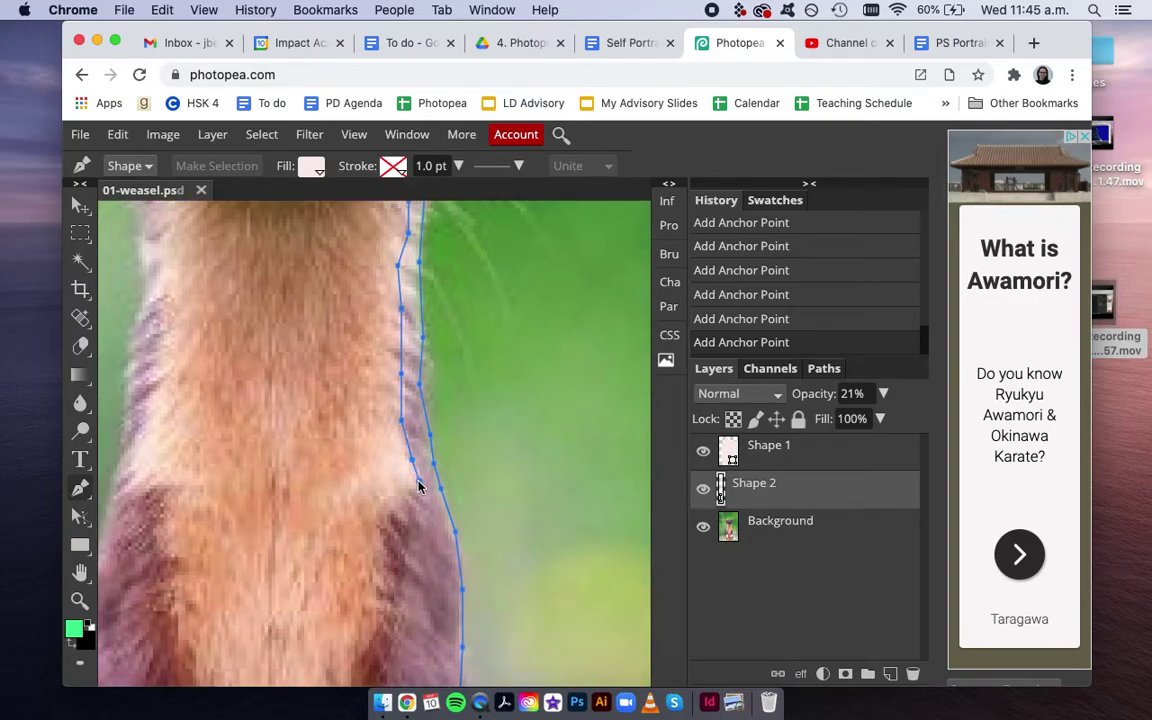
left_click(419, 481)
left_click(405, 505)
left_click(384, 522)
scroll(386, 524, "down", 3)
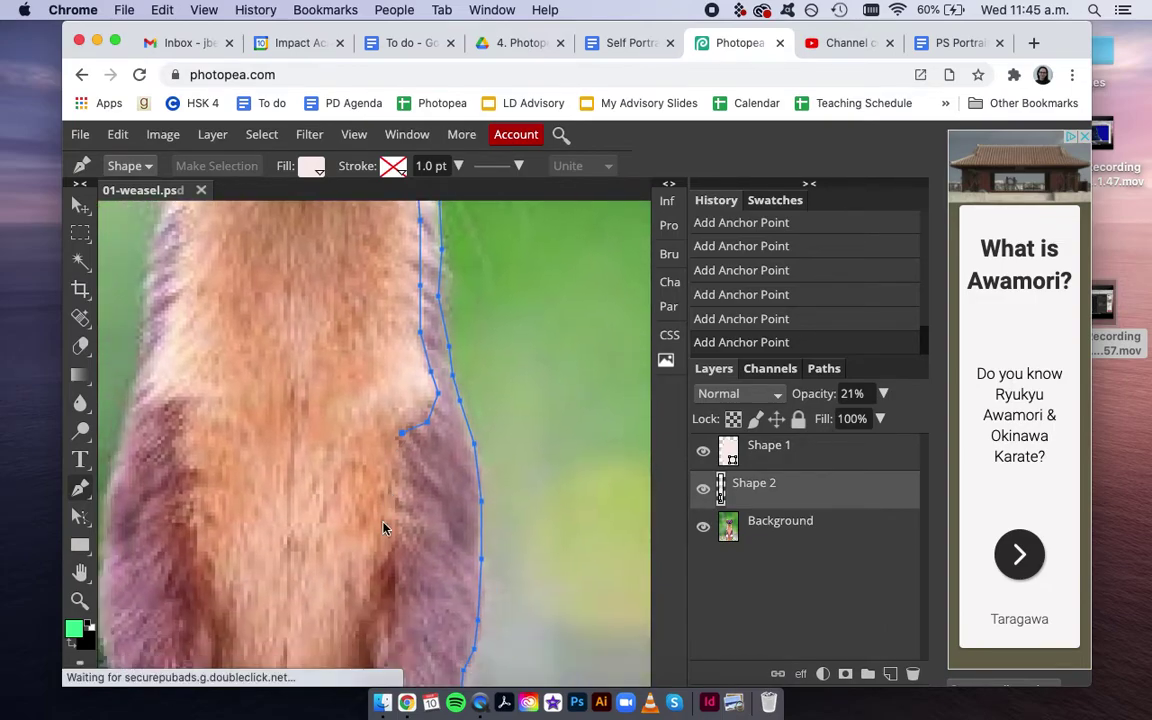
left_click(442, 419)
left_click(420, 468)
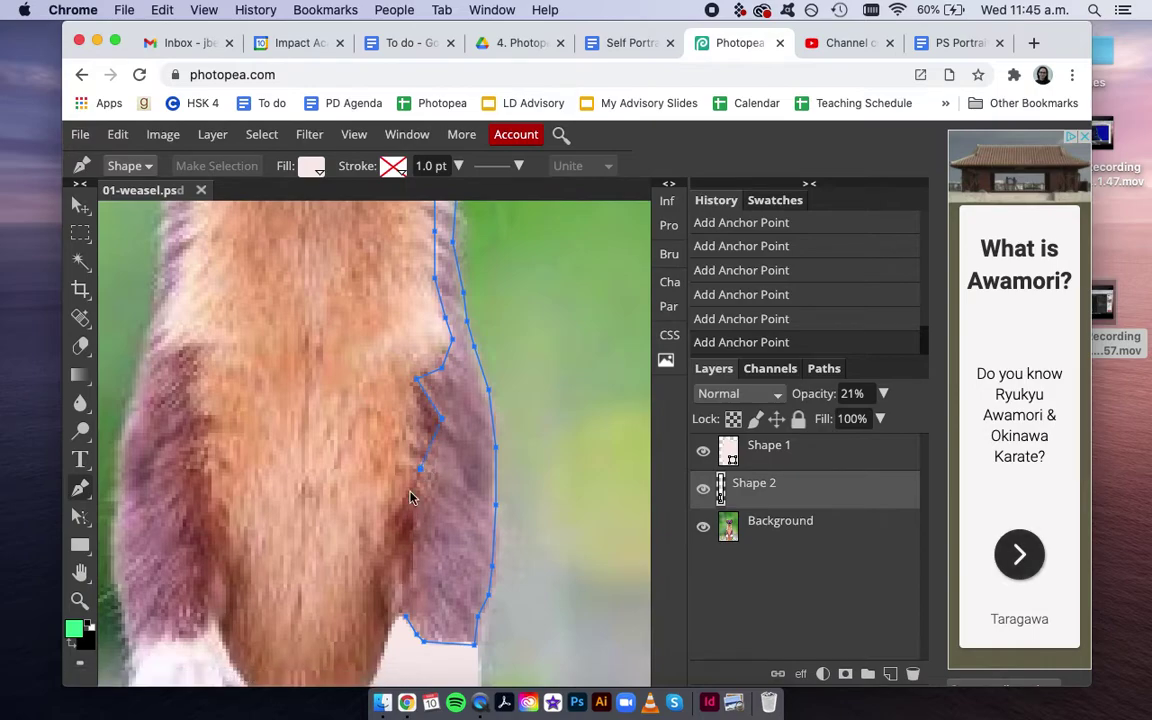
left_click(390, 527)
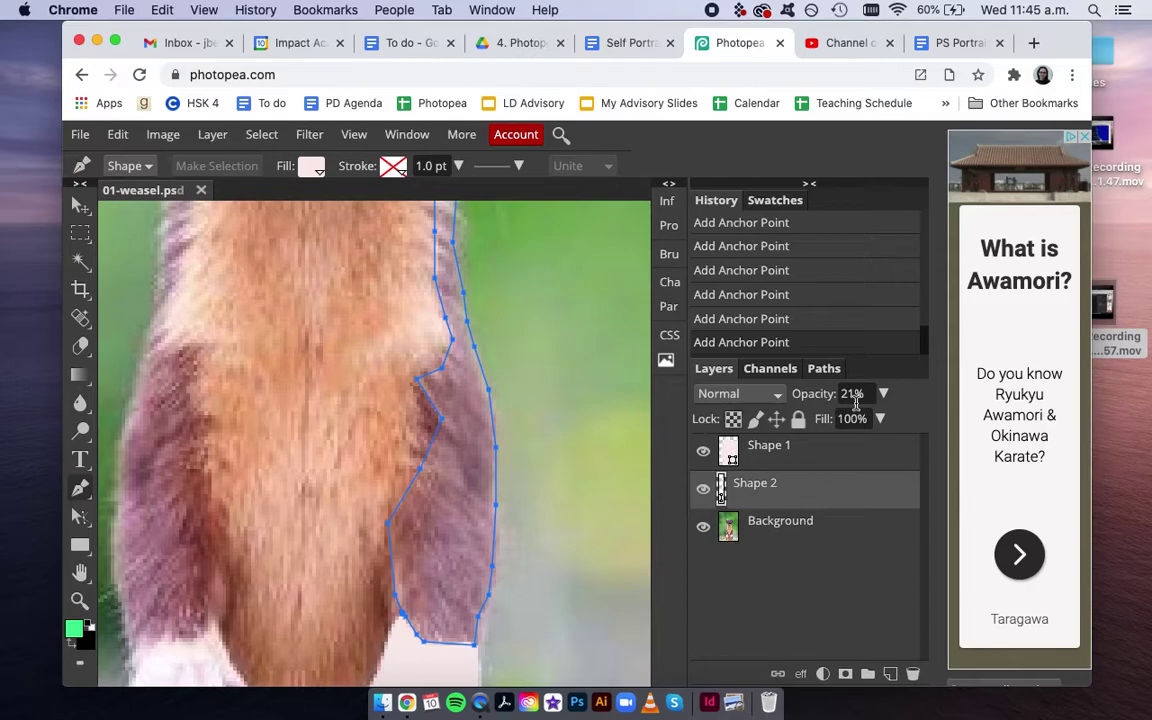
Step: Fill Shape 2 with mauve 936774 sampled from the fur, show it, and set opacity to 100%
left_click(704, 489)
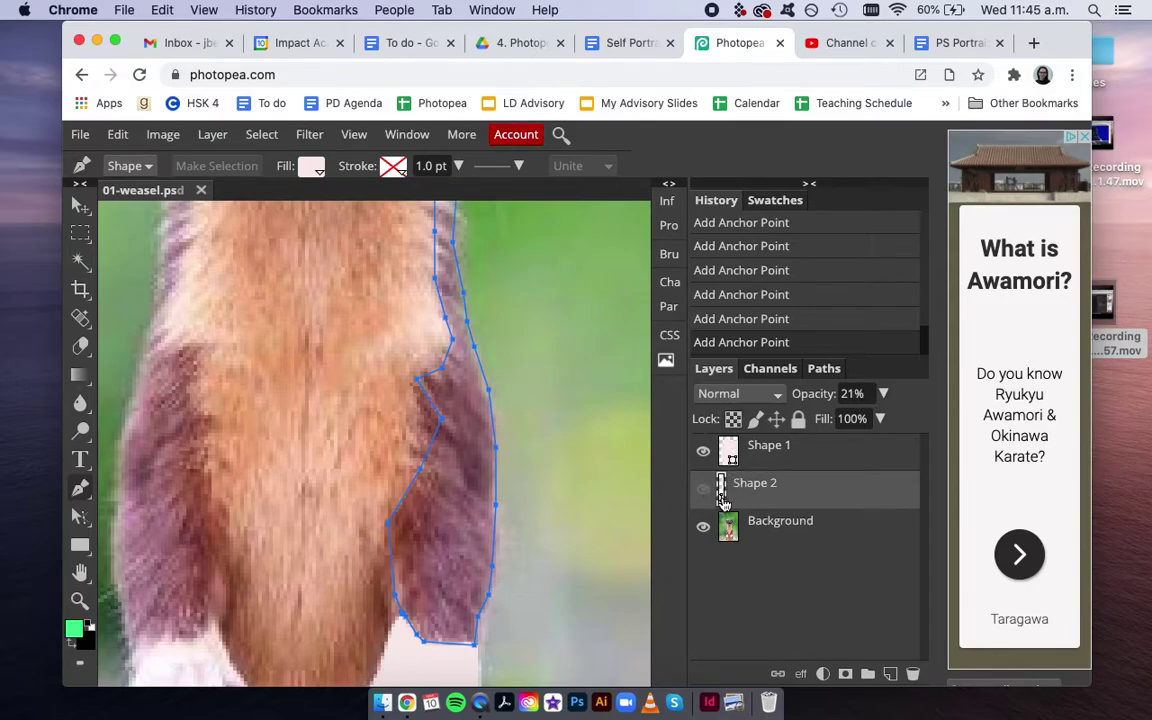
double_click(722, 500)
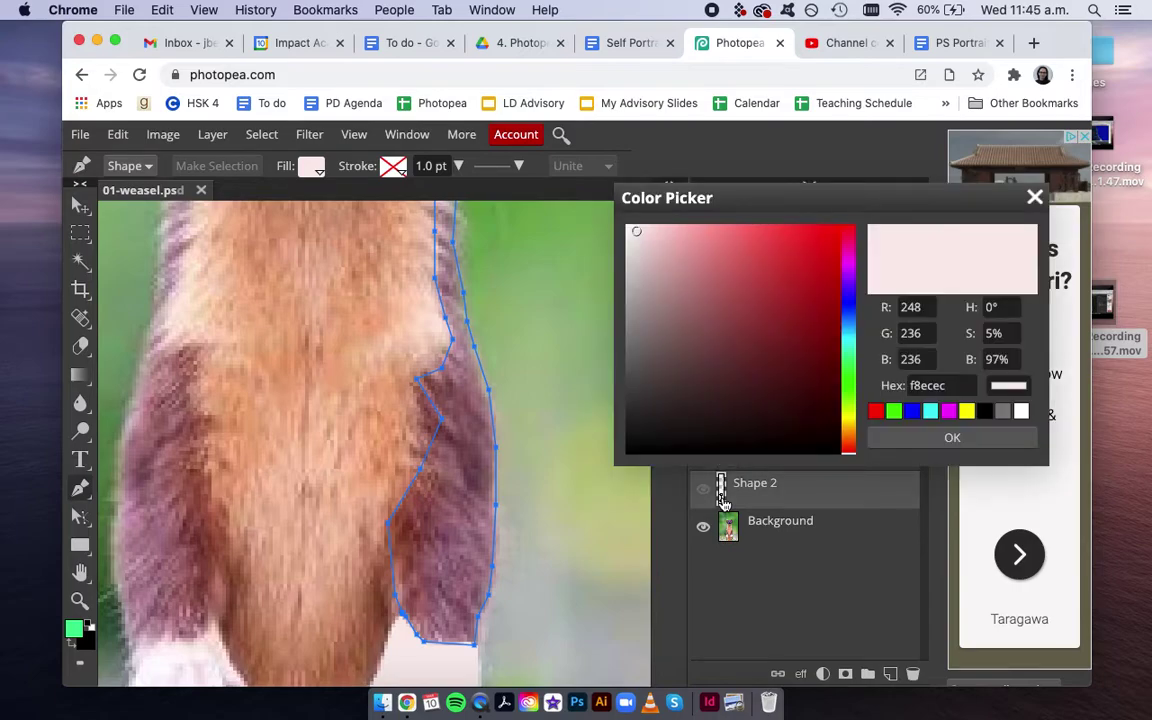
left_click(465, 535)
left_click(473, 495)
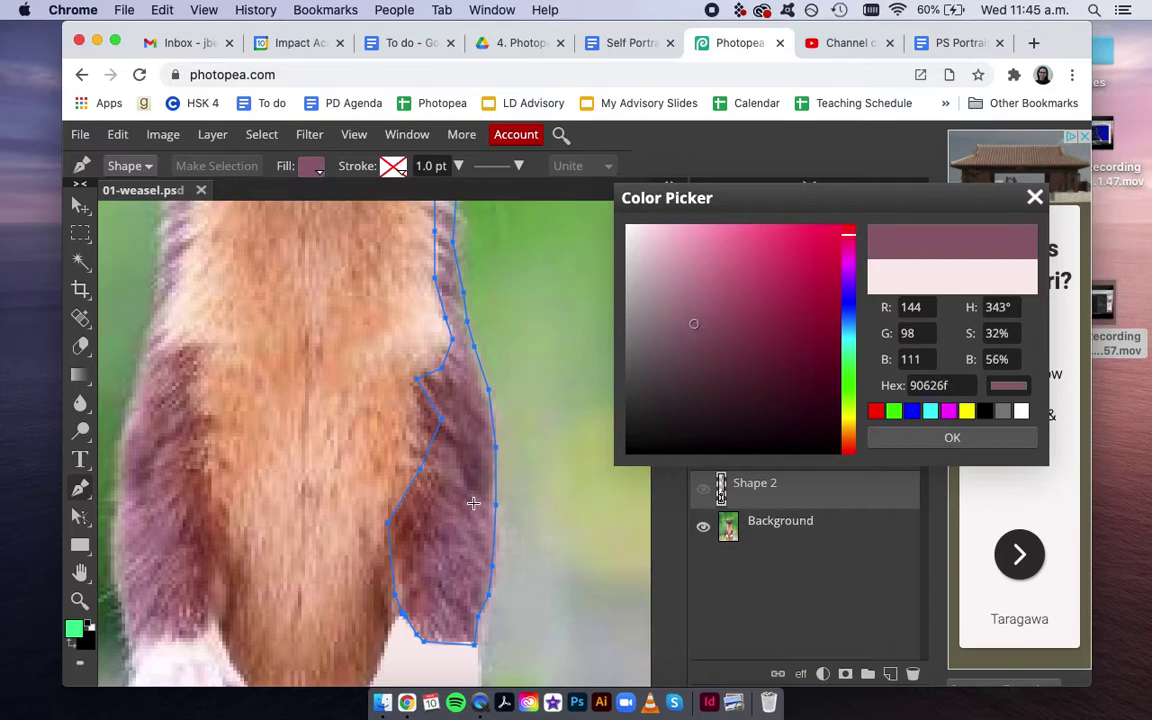
left_click(473, 494)
left_click(480, 498)
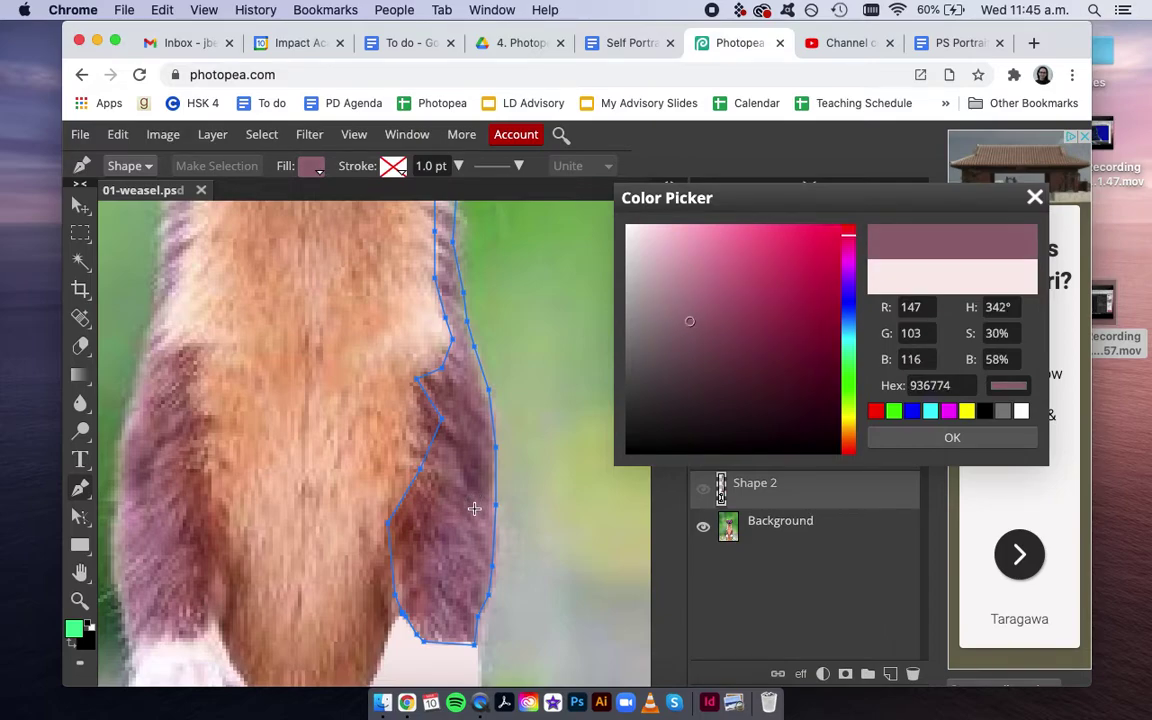
left_click(951, 437)
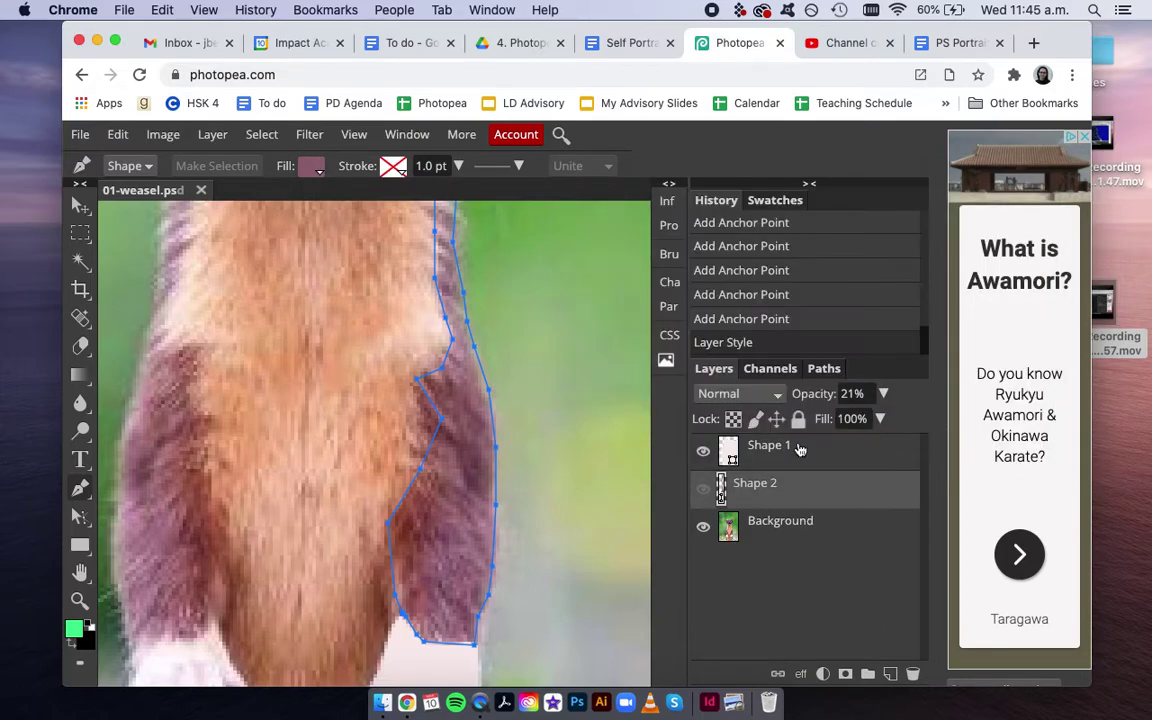
left_click(703, 488)
left_click(883, 393)
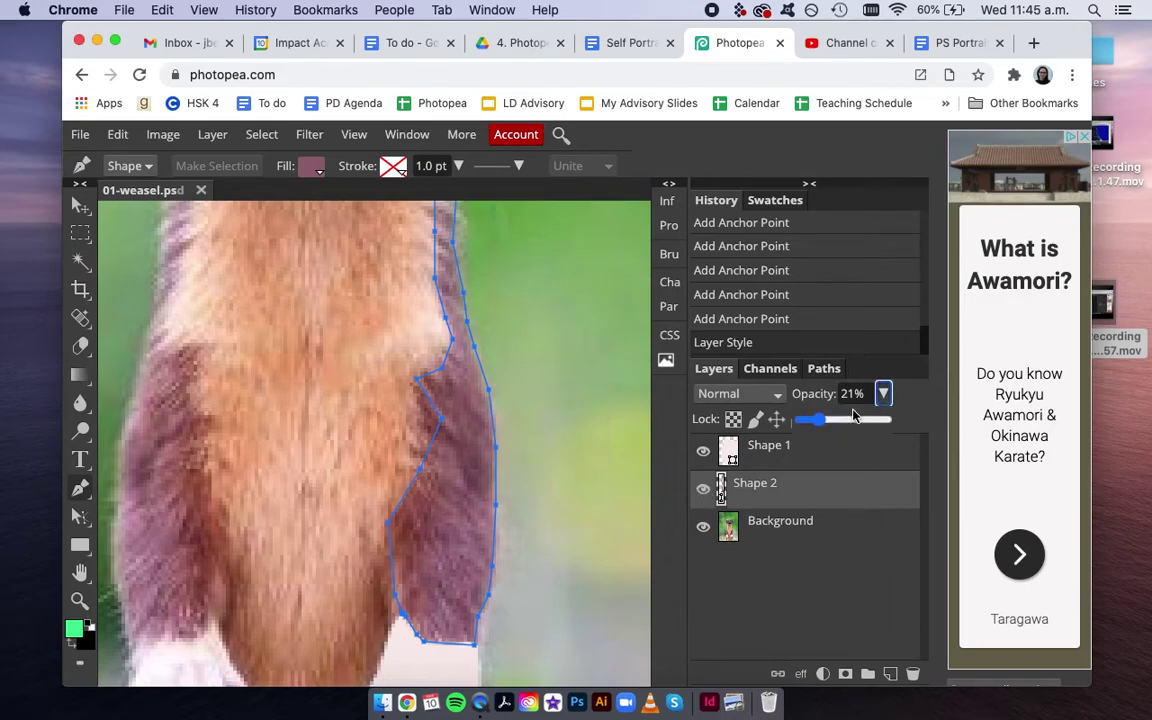
left_click_drag(820, 419, 925, 422)
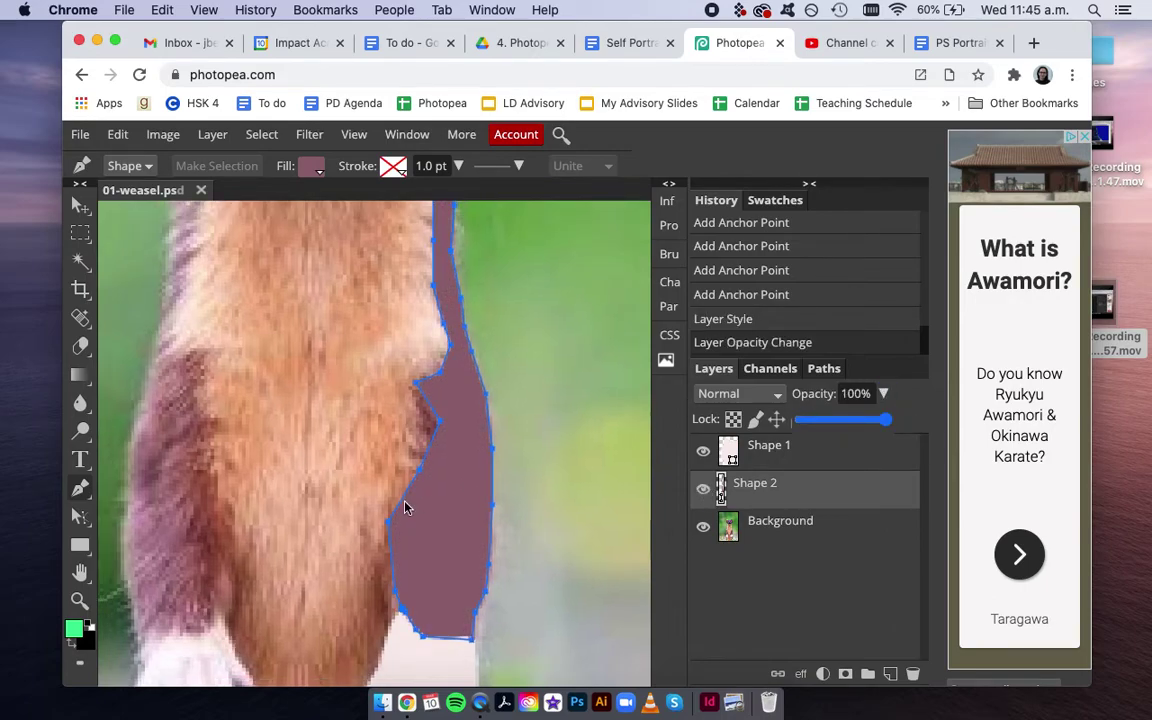
Step: Zoom out to the full weasel photo and select the Background layer
scroll(405, 508, "down", 5)
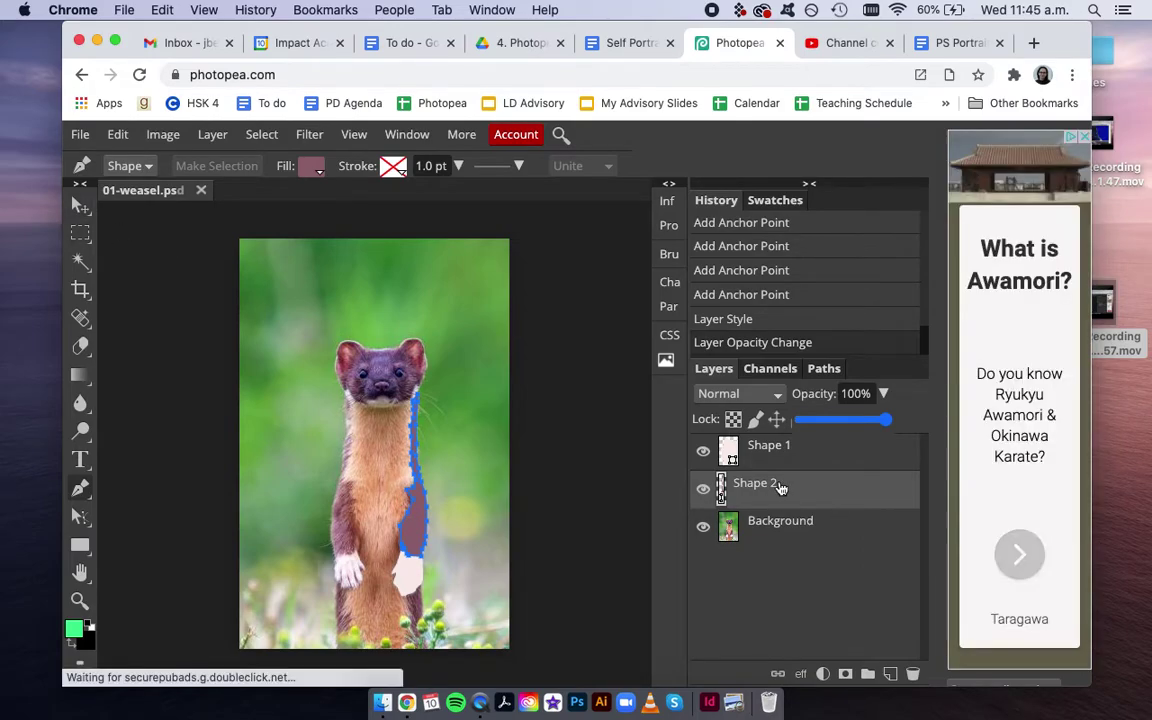
left_click(812, 521)
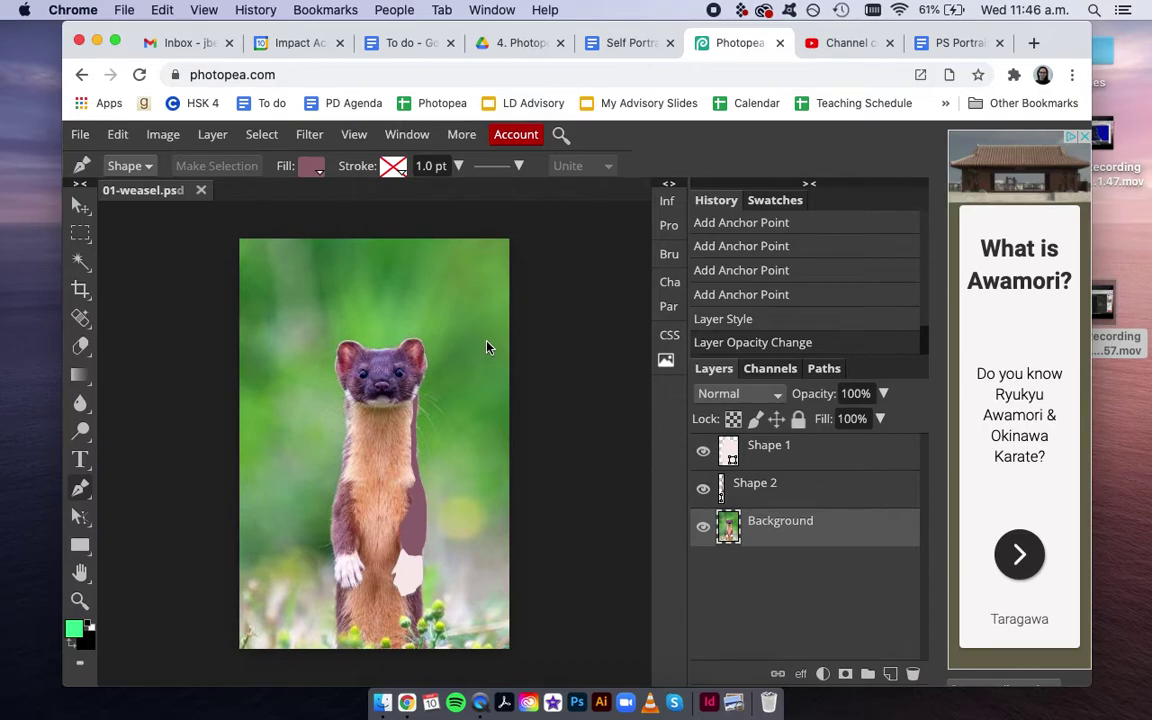
Step: Switch back to the PS Portraits Google Doc at its grey flat-shaded portrait example
left_click(948, 46)
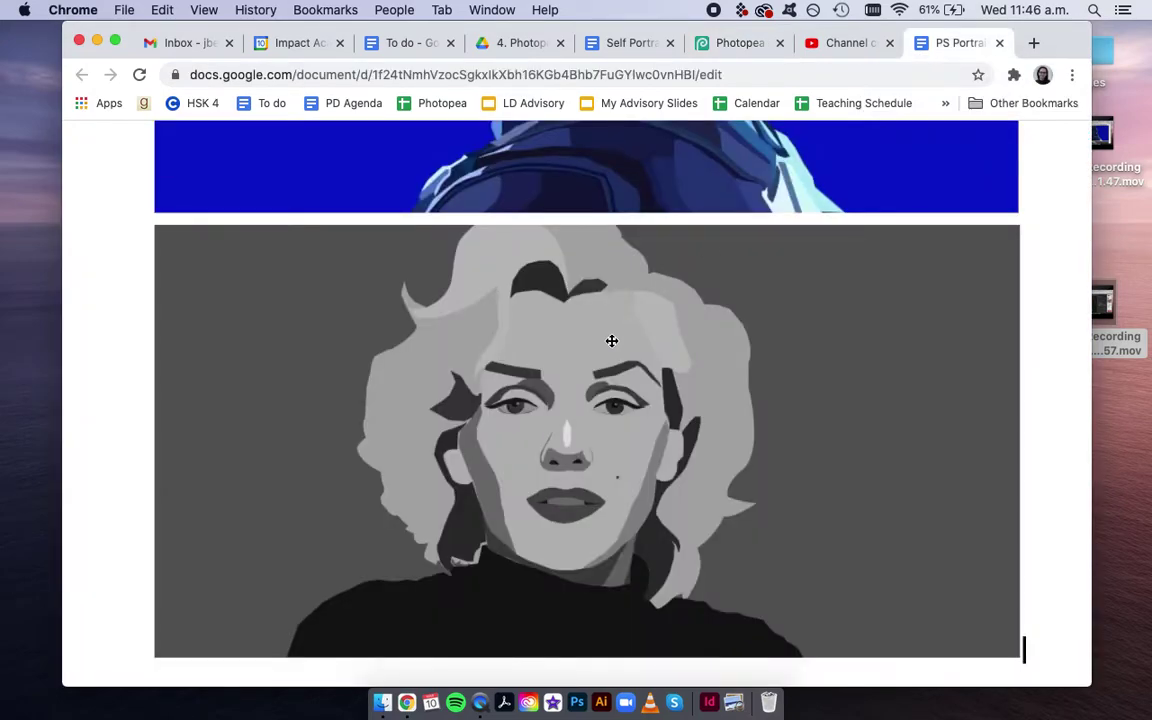